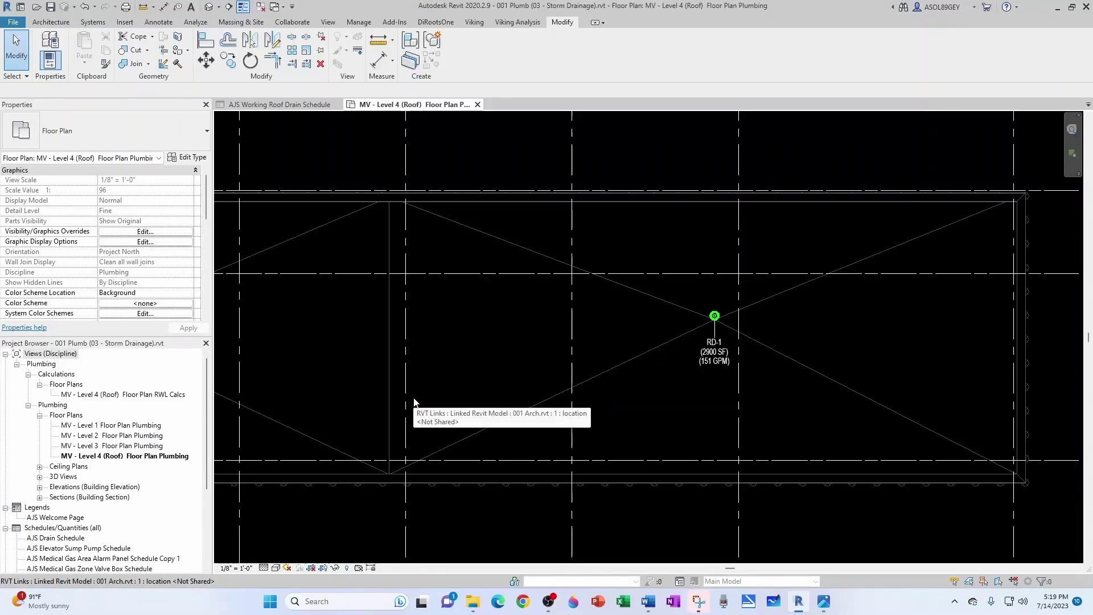
# Step: Create a new Pipes-category schedule named 'AJS Working Pipe Schedule Storm'
pyautogui.scroll(-4, 50, 442)
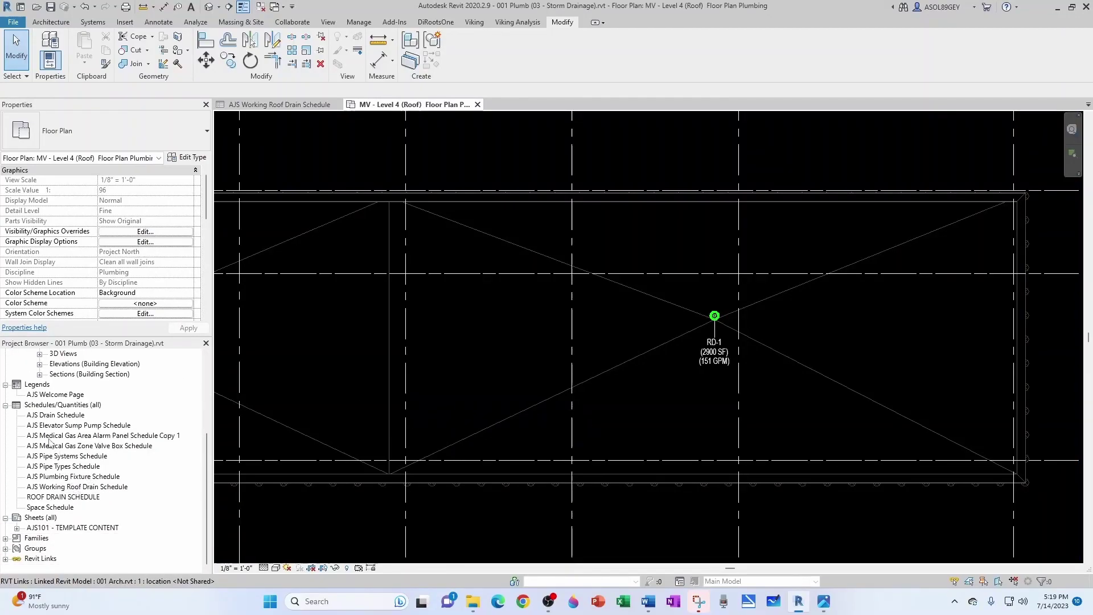
pyautogui.rightClick(51, 405)
pyautogui.click(81, 417)
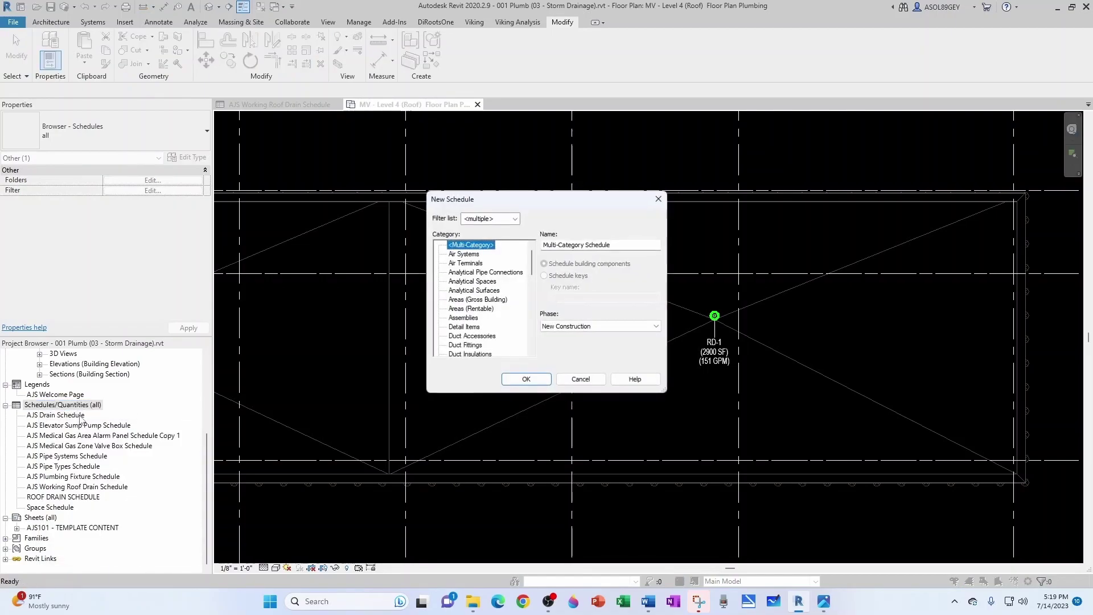
pyautogui.scroll(-12, 520, 325)
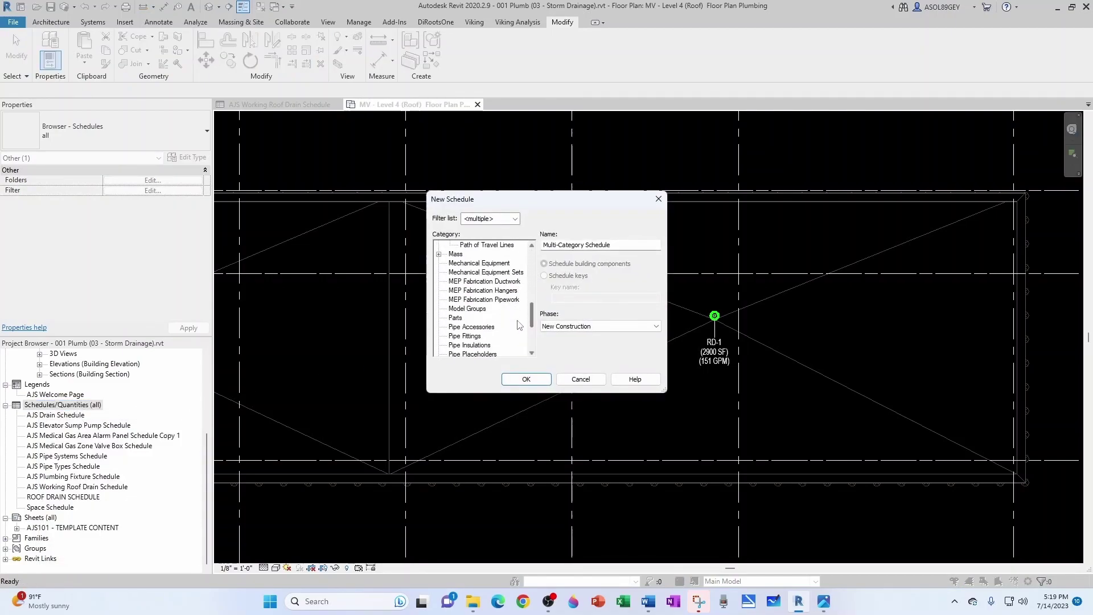
pyautogui.scroll(-2, 519, 325)
pyautogui.click(456, 326)
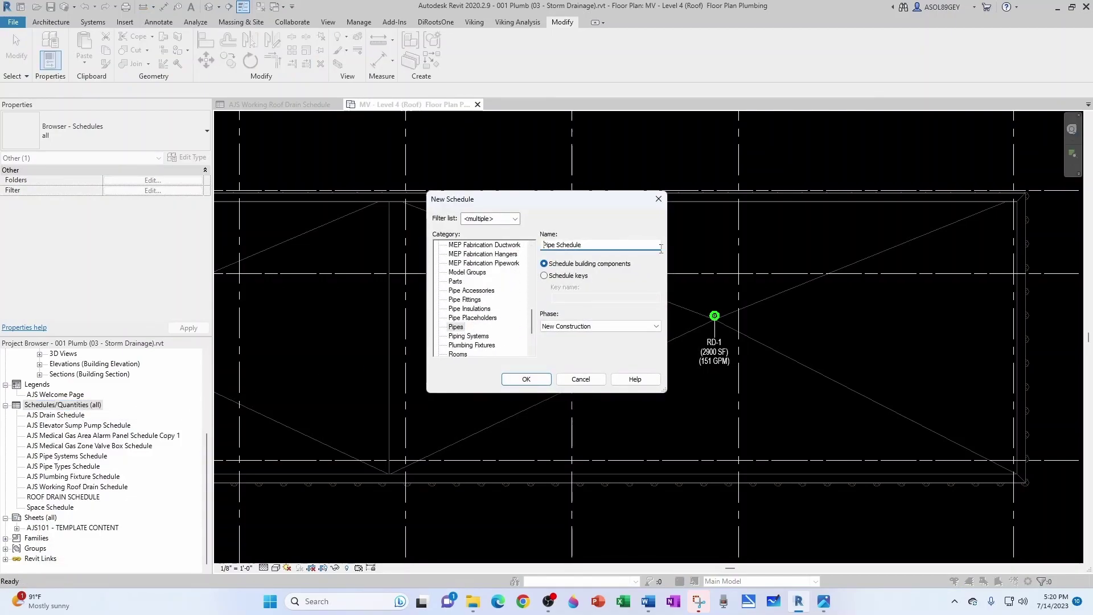
pyautogui.write('AJS Working')
pyautogui.press('End')
pyautogui.write('Storm')
pyautogui.click(526, 379)
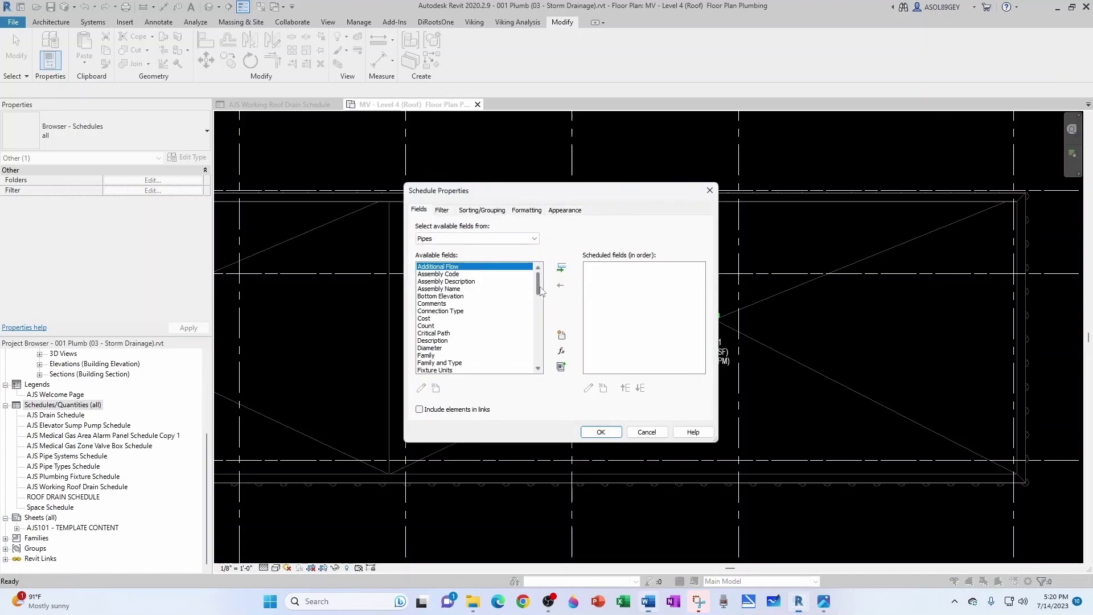
# Step: Add System Name, Flow and Diameter as scheduled fields and create the schedule
pyautogui.moveTo(541, 291); pyautogui.dragTo(540, 312)
pyautogui.click(451, 356)
pyautogui.click(561, 268)
pyautogui.click(433, 274)
pyautogui.click(561, 268)
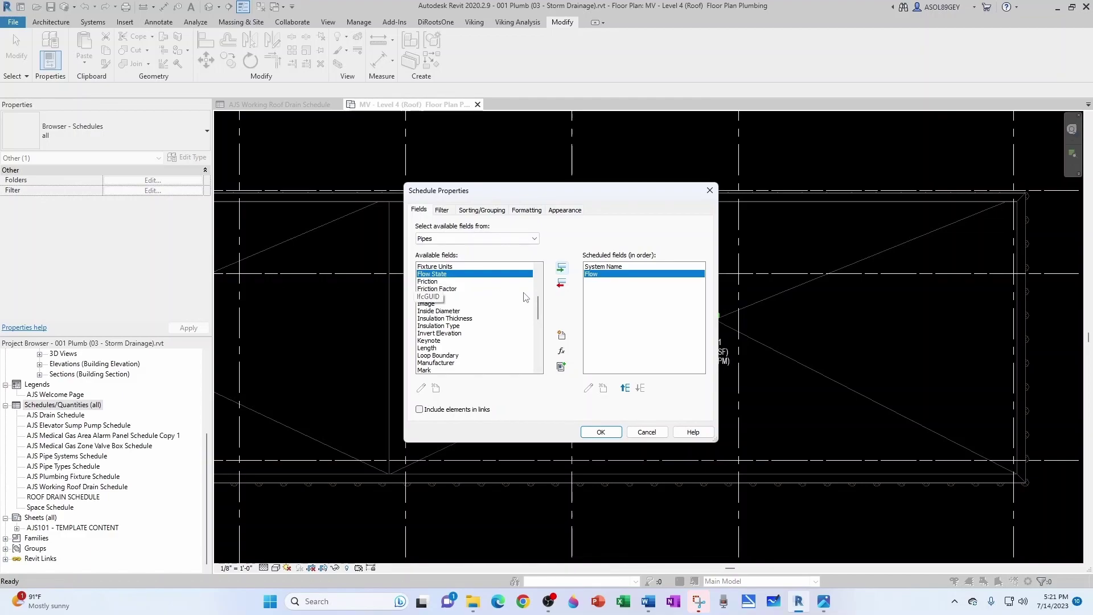
pyautogui.scroll(2, 539, 312)
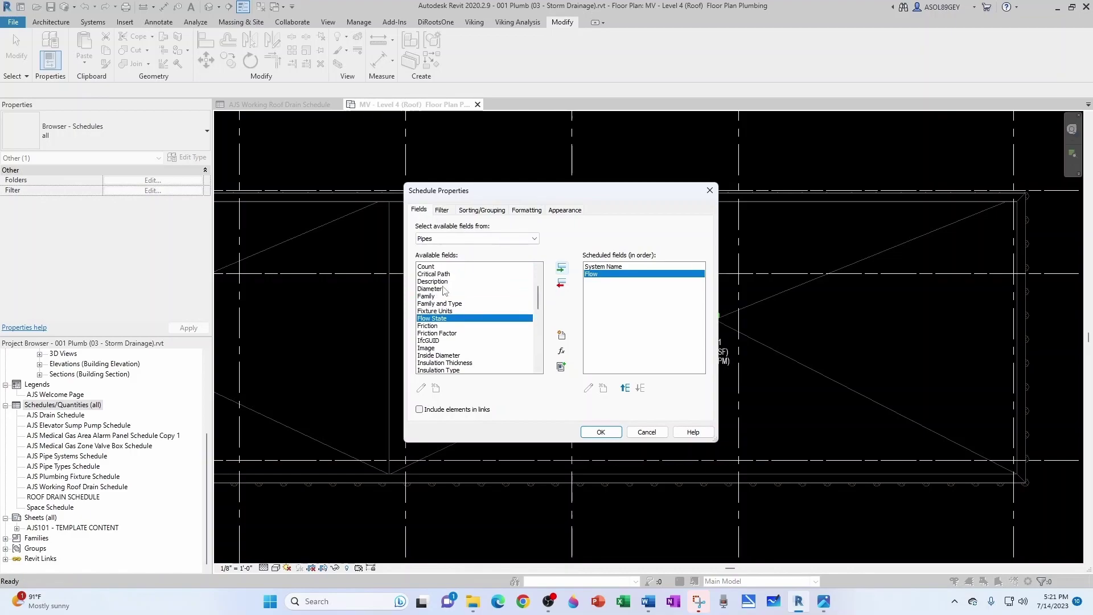
pyautogui.click(435, 288)
pyautogui.click(561, 268)
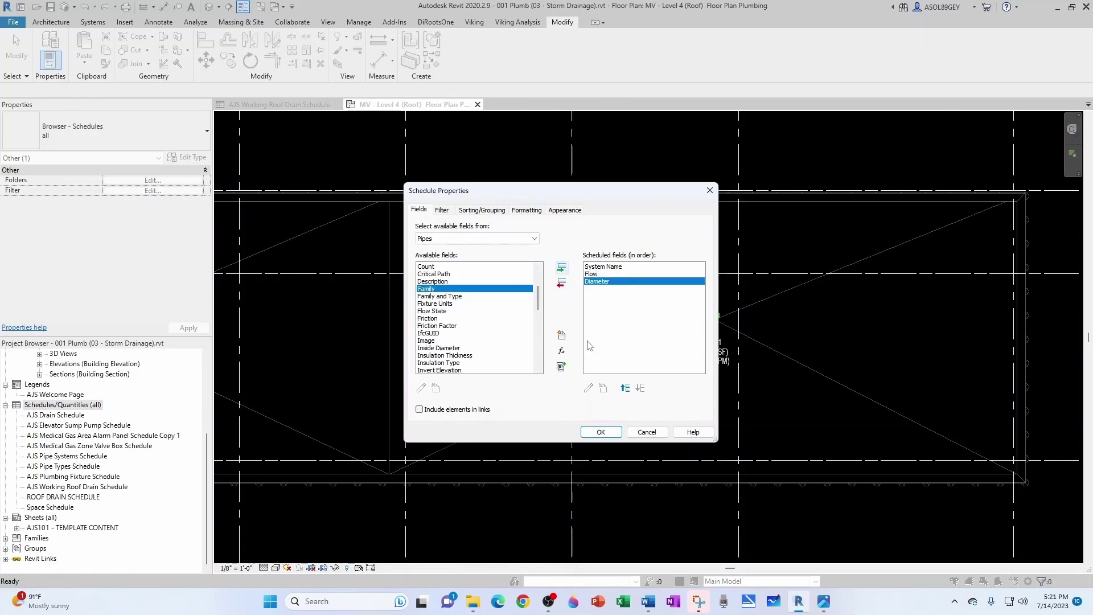
pyautogui.click(600, 431)
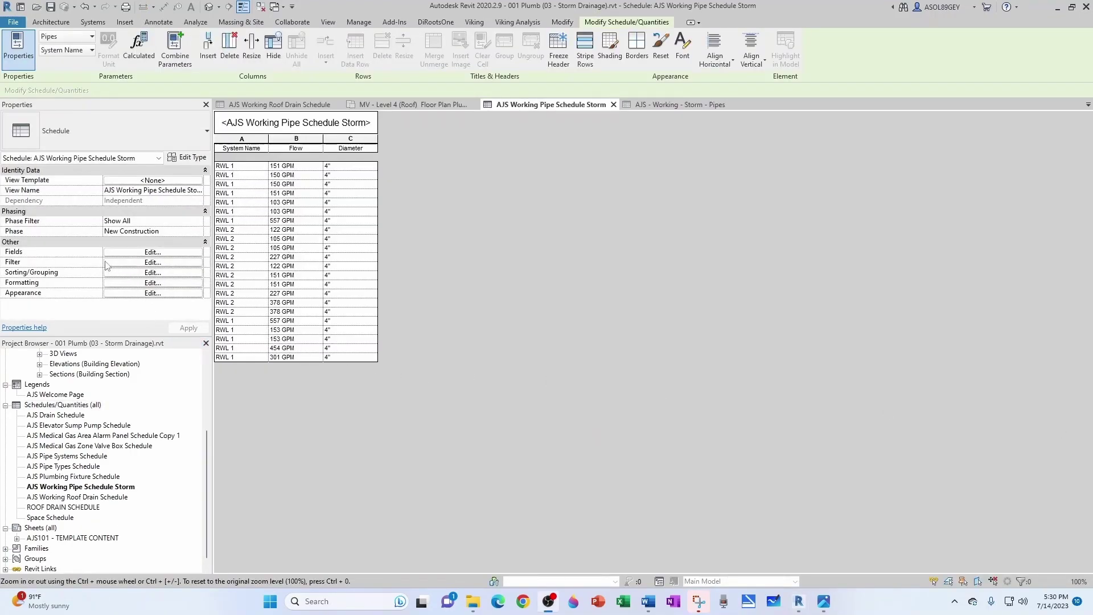
# Step: Add a calculated field AJS StormReqPipeSize18 with Piping discipline and Pipe Size type
pyautogui.click(126, 253)
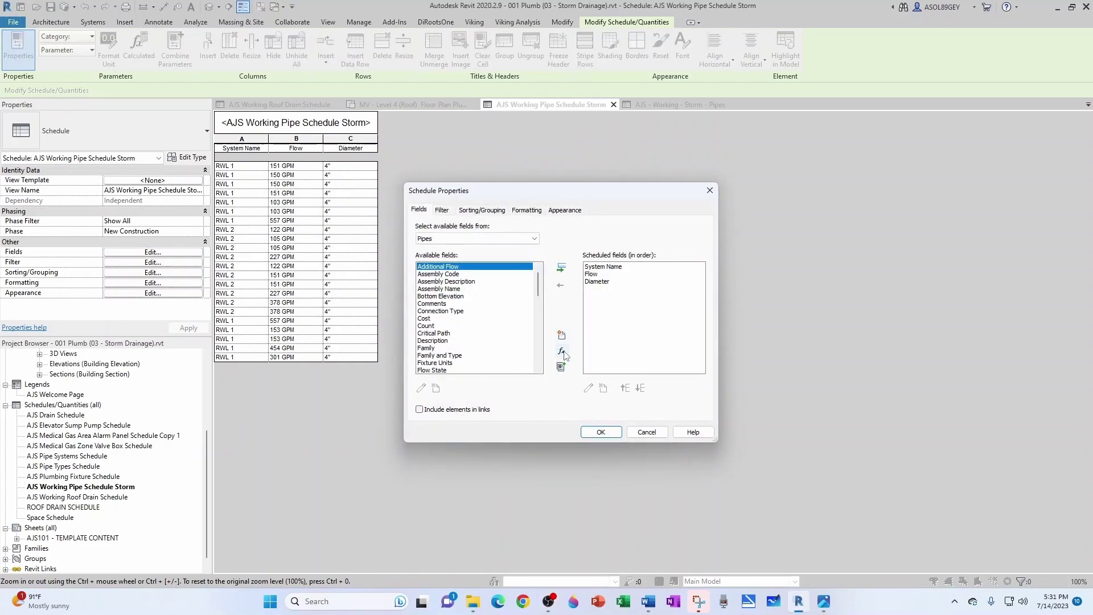
pyautogui.click(562, 351)
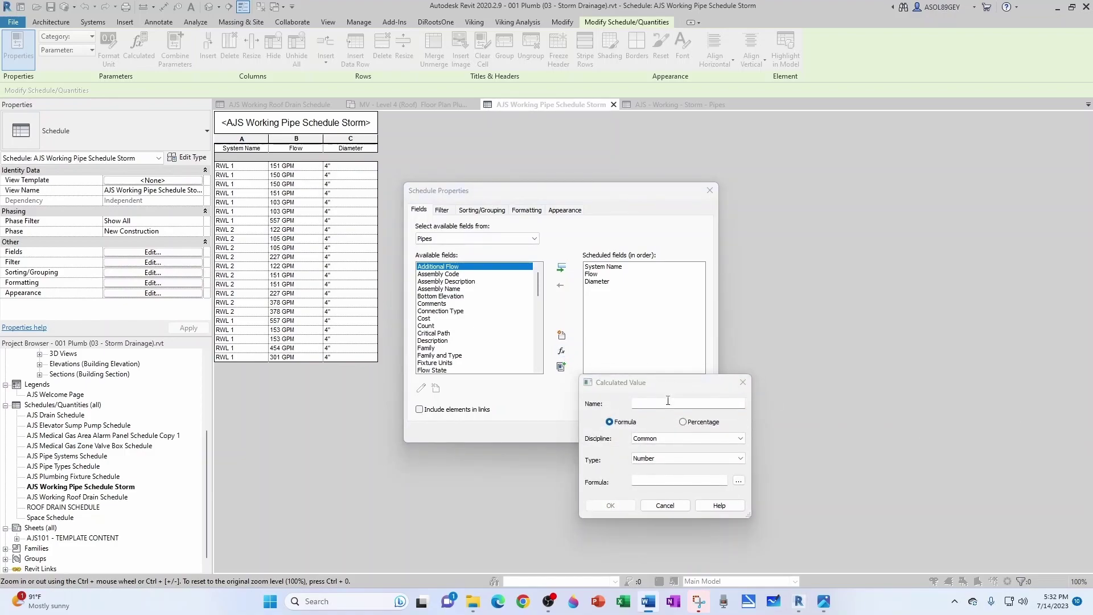
pyautogui.click(667, 402)
pyautogui.write('AJS StormReqPipeSize18')
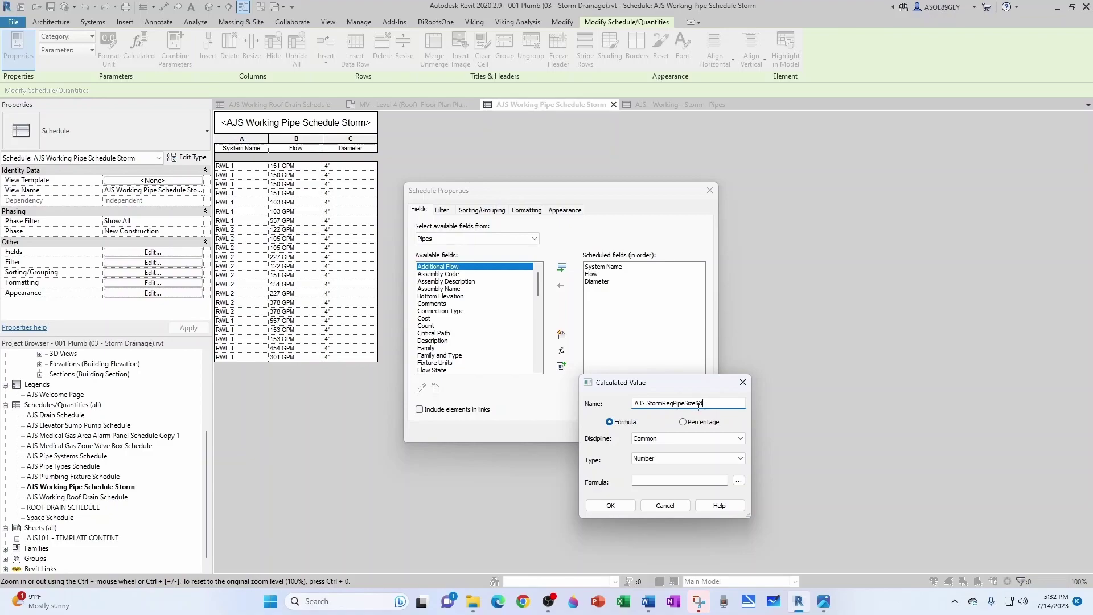
pyautogui.click(683, 439)
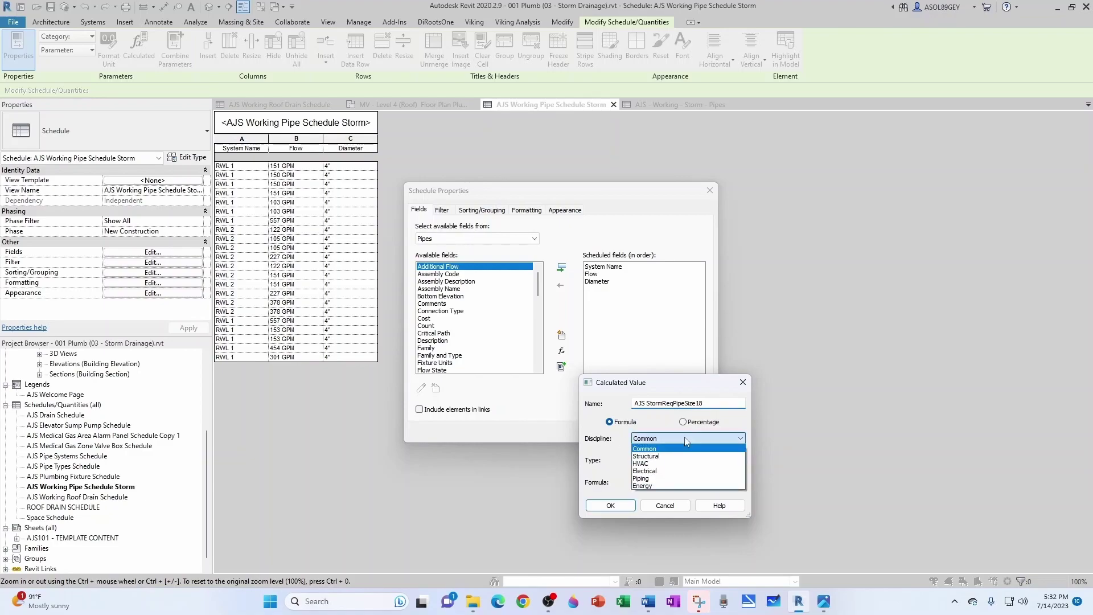
pyautogui.click(653, 477)
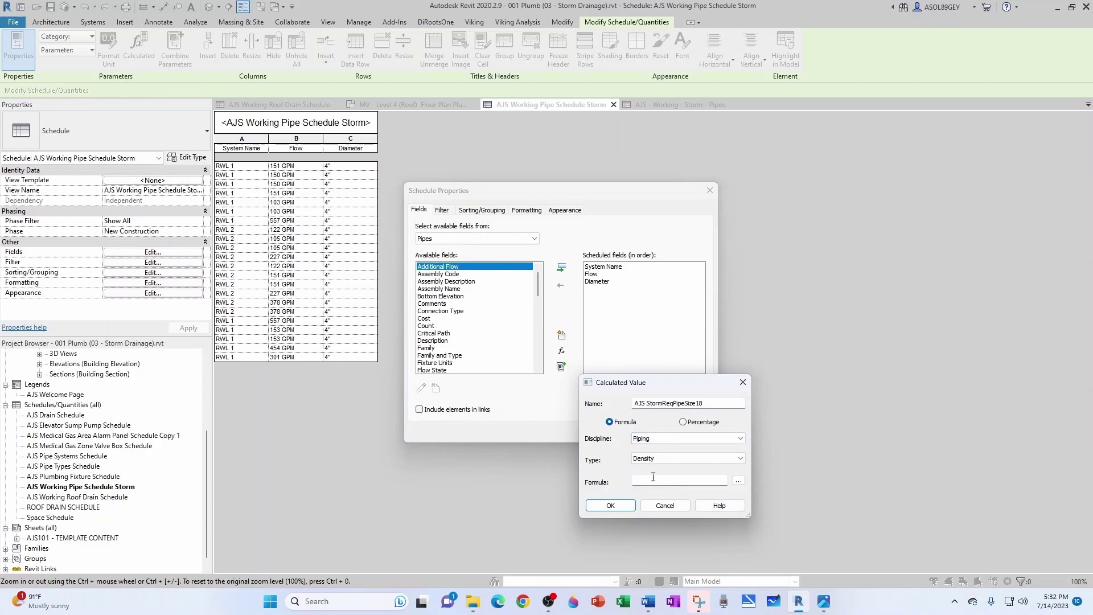
pyautogui.click(664, 459)
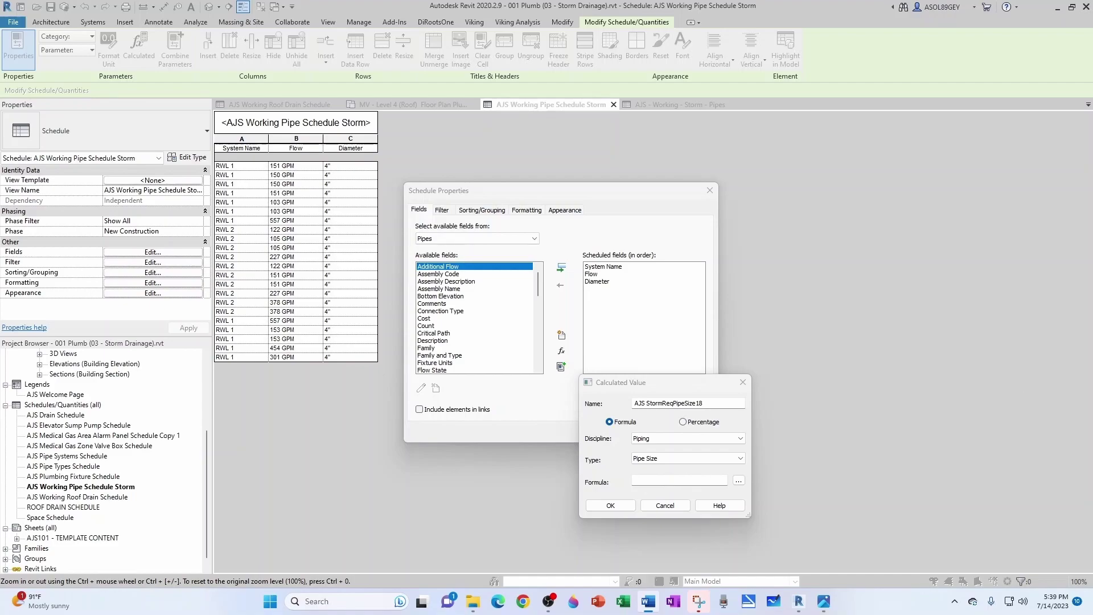
# Step: Check the sizing-formula reference document, then return to the field's formula box
pyautogui.hotkey('alt', 'Tab')
pyautogui.scroll(-3, 643, 364)
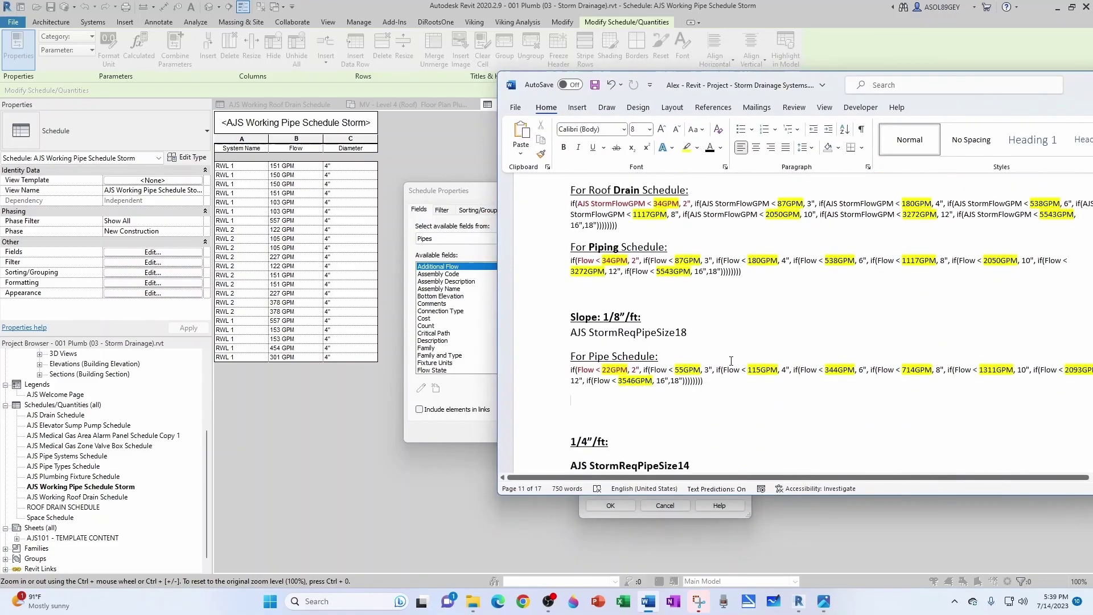
pyautogui.scroll(5, 642, 364)
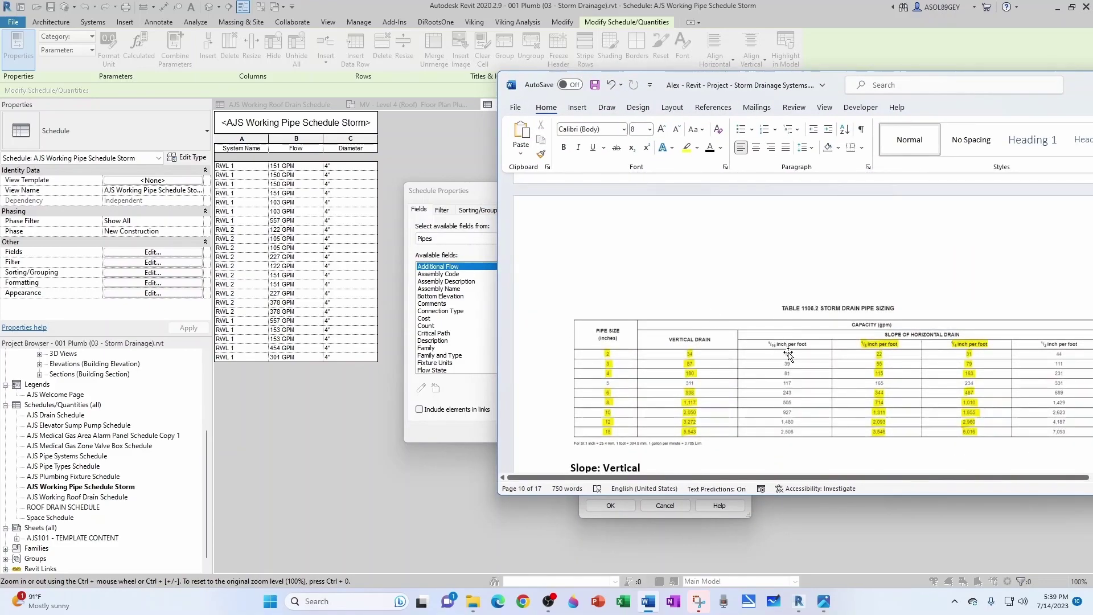
pyautogui.scroll(-1, 765, 356)
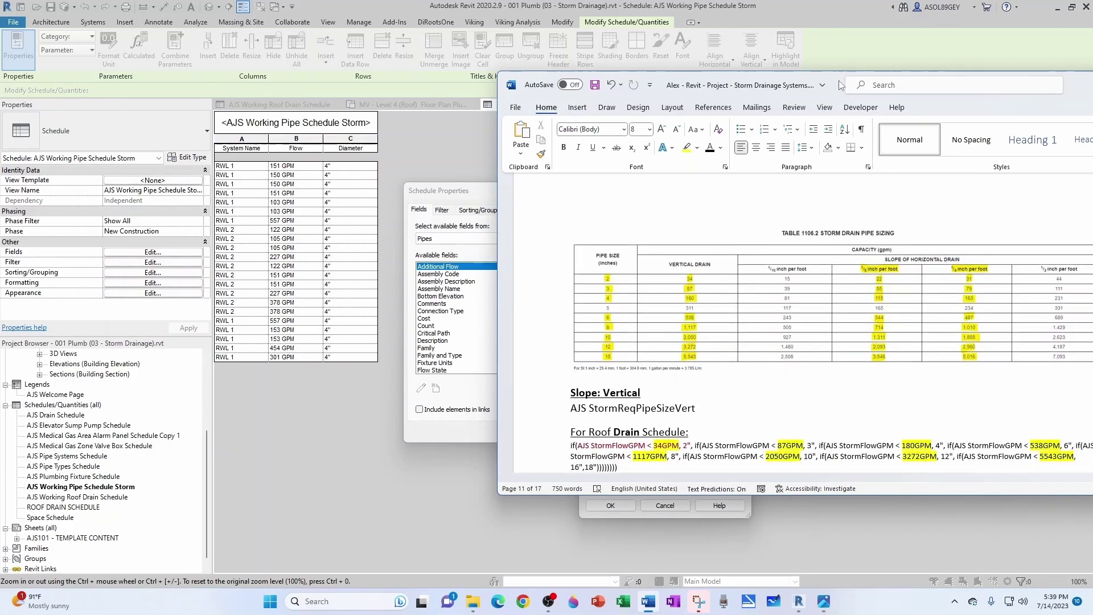
pyautogui.moveTo(839, 80); pyautogui.dragTo(1024, 145)
pyautogui.click(644, 481)
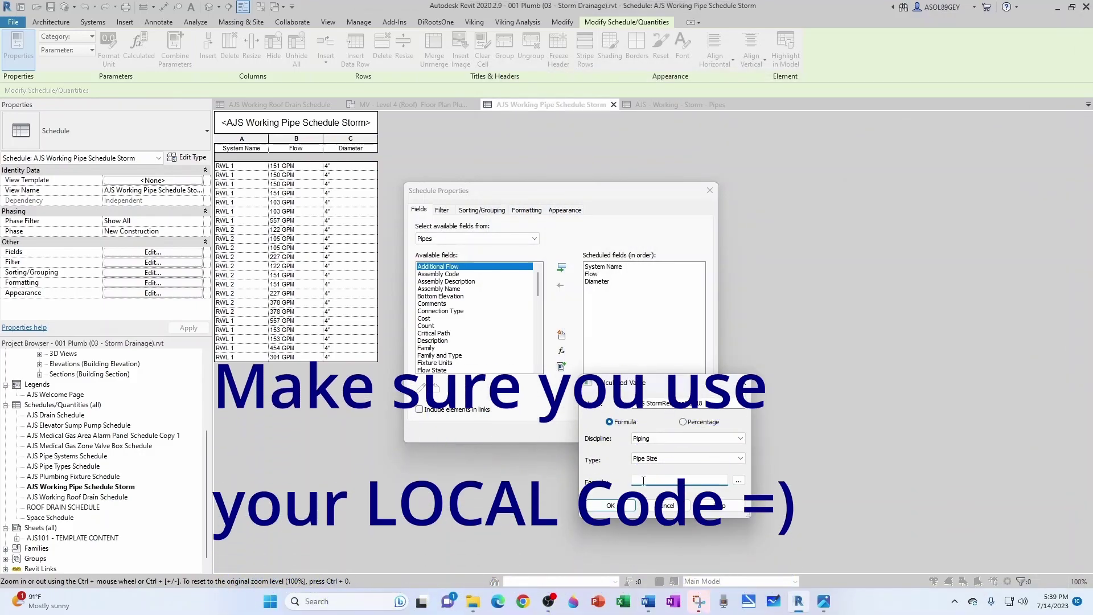
# Step: Paste the nested-if 1/8-inch slope sizing formula and confirm the calculated field
pyautogui.hotkey('ctrl', 'v')
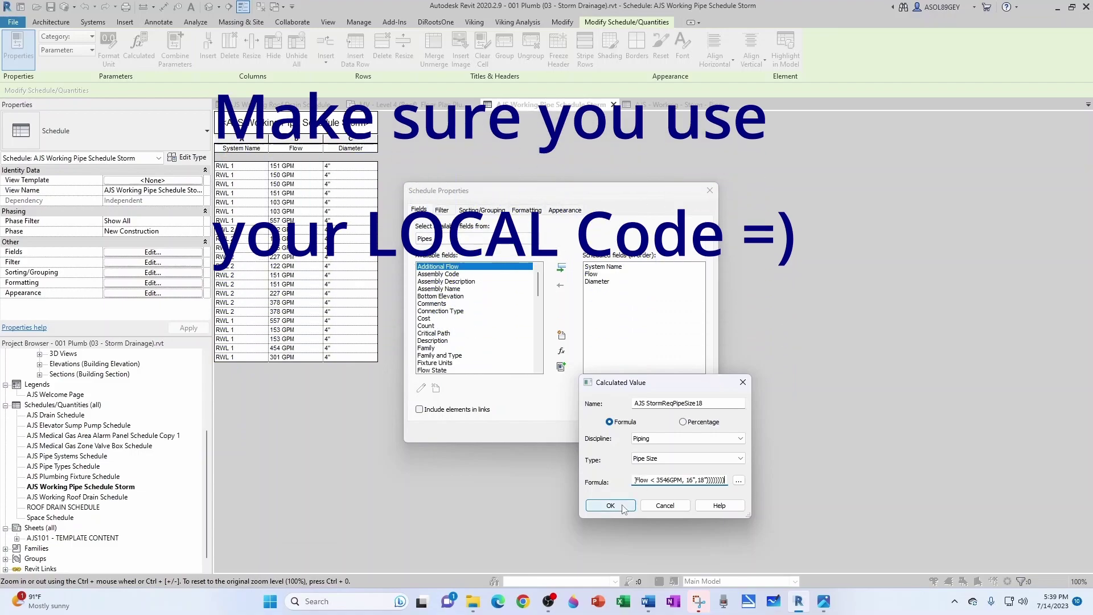
pyautogui.click(621, 504)
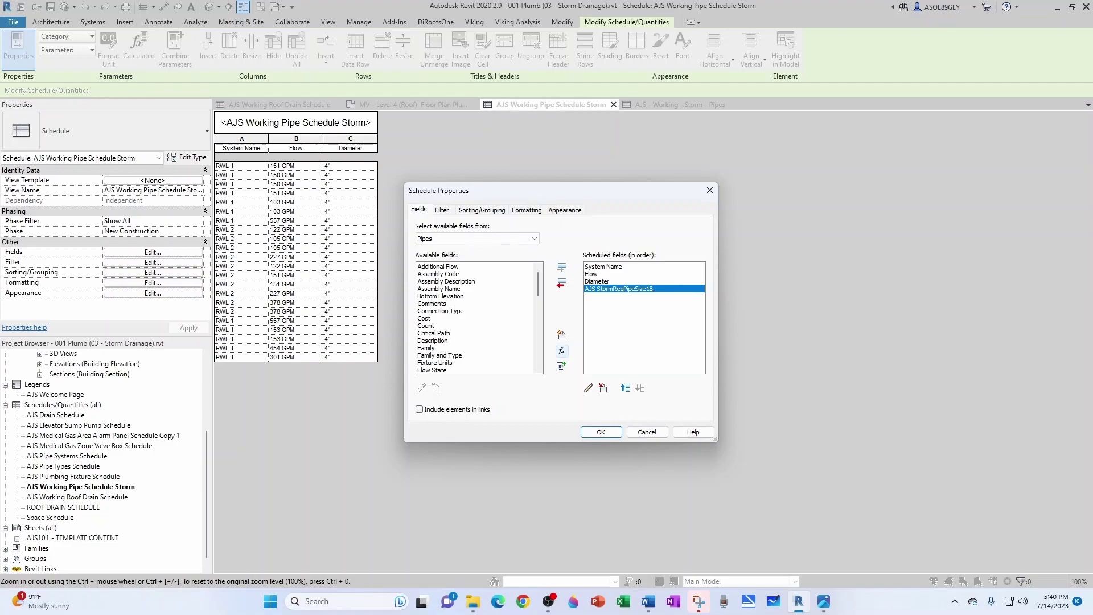
# Step: Add calculated field AJS StormReqPipeSize14 with Piping discipline and Pipe Size type
pyautogui.click(561, 351)
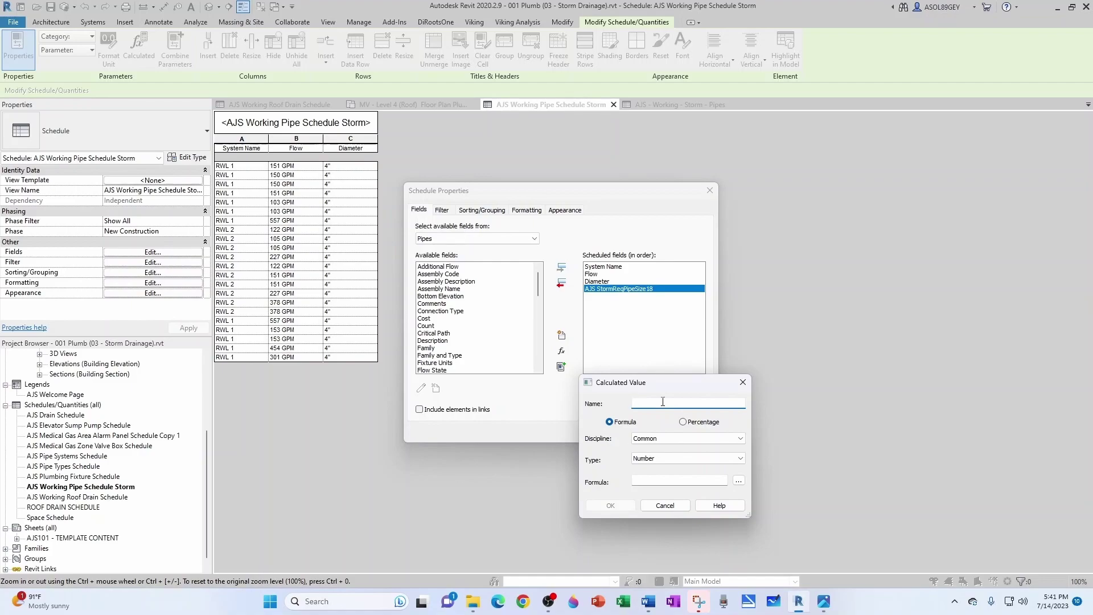
pyautogui.write('AJS StormReqPipeSize14')
pyautogui.click(689, 438)
pyautogui.click(678, 477)
pyautogui.click(677, 458)
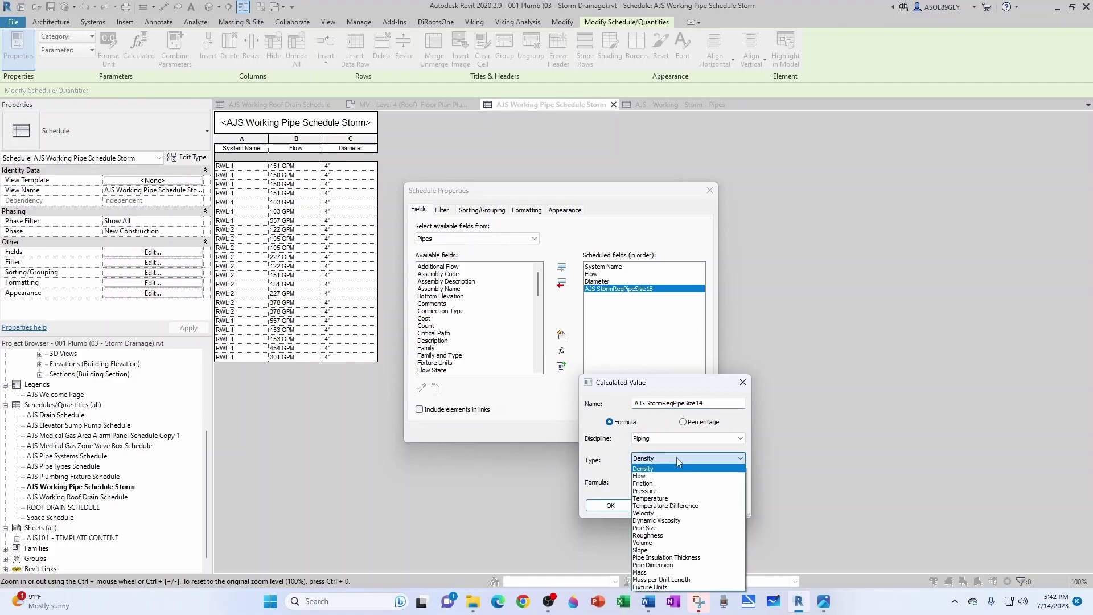
pyautogui.click(649, 527)
# Step: Consult the sizing table in the reference document before entering the formula
pyautogui.click(698, 478)
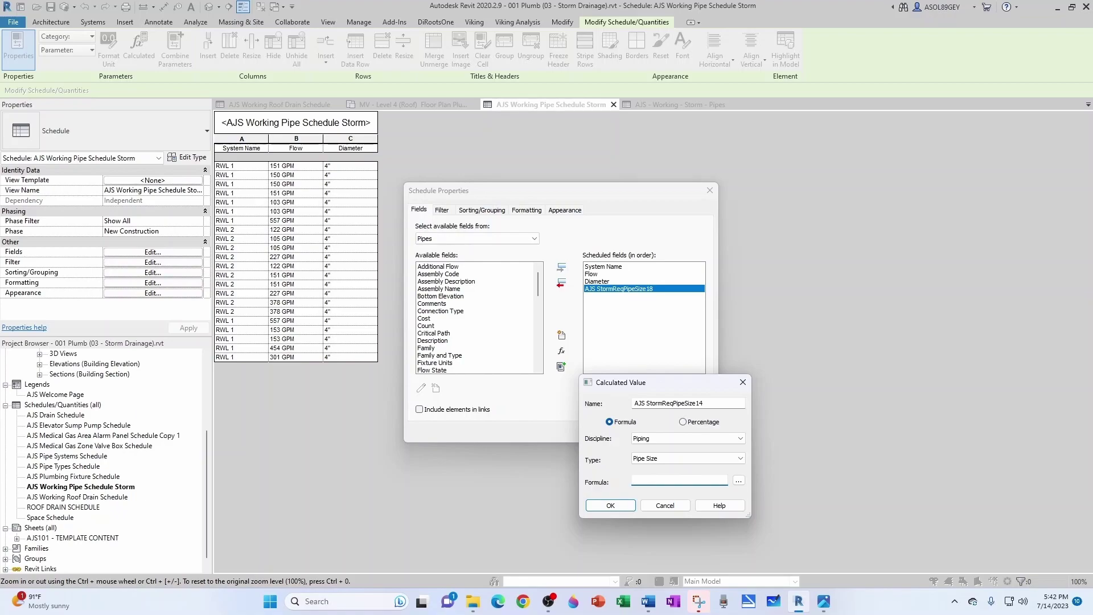
pyautogui.hotkey('alt', 'Tab')
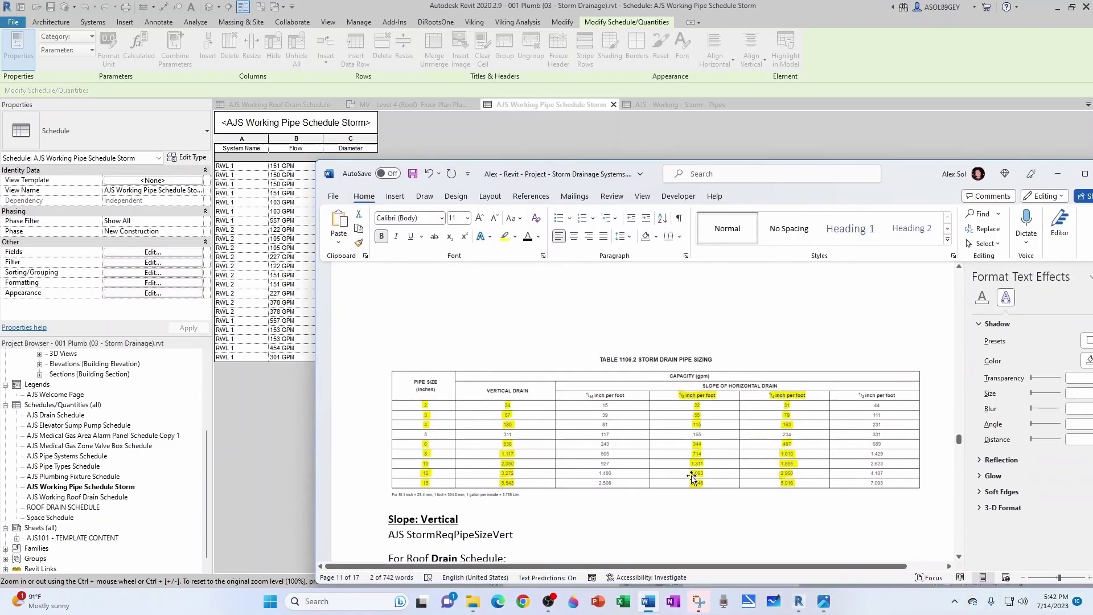
pyautogui.moveTo(908, 181); pyautogui.dragTo(1092, 200)
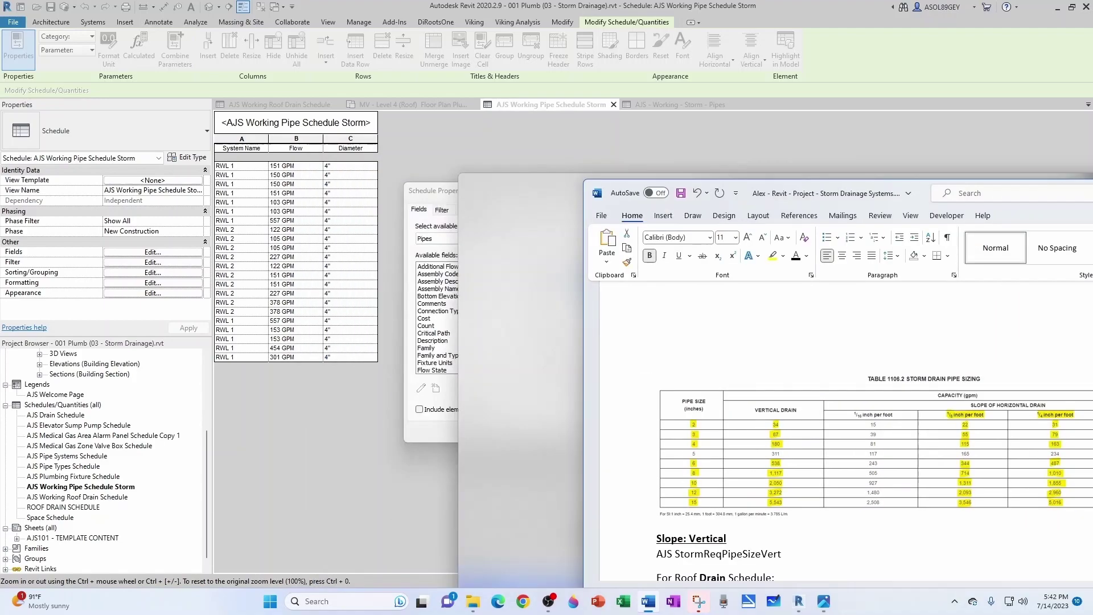
pyautogui.hotkey('alt', 'Tab')
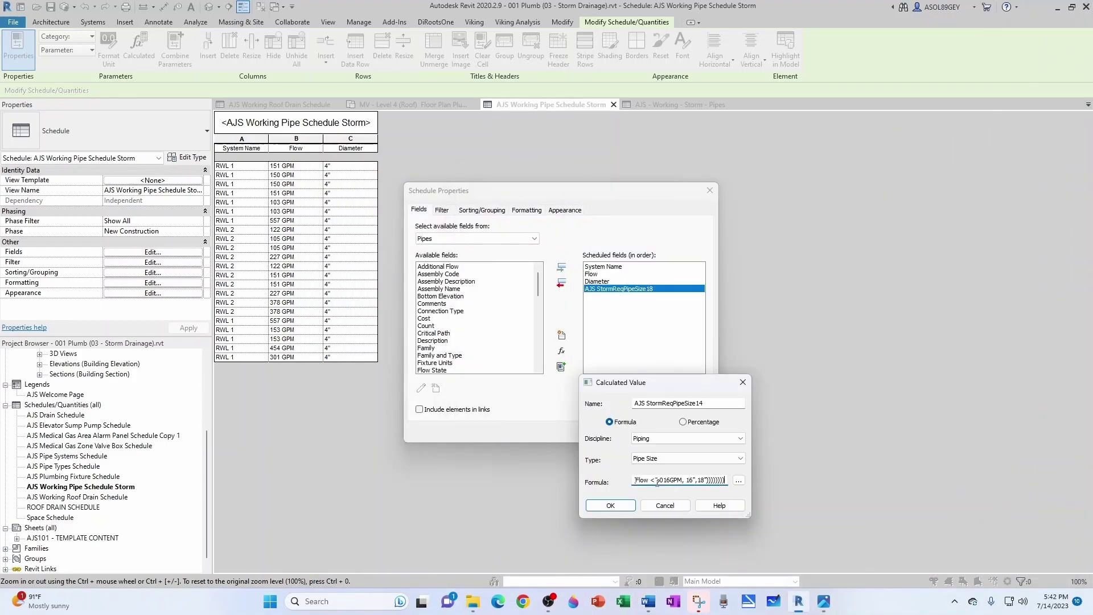
# Step: Confirm the 1/4-inch size field, move Diameter down twice to the end, and apply
pyautogui.click(626, 508)
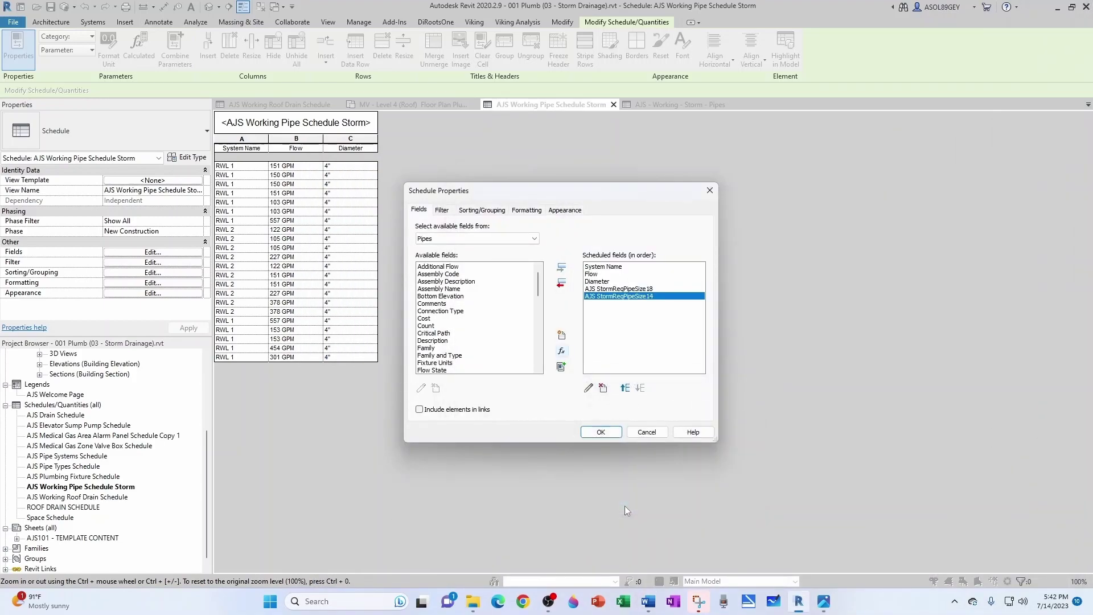
pyautogui.click(606, 281)
pyautogui.click(636, 391)
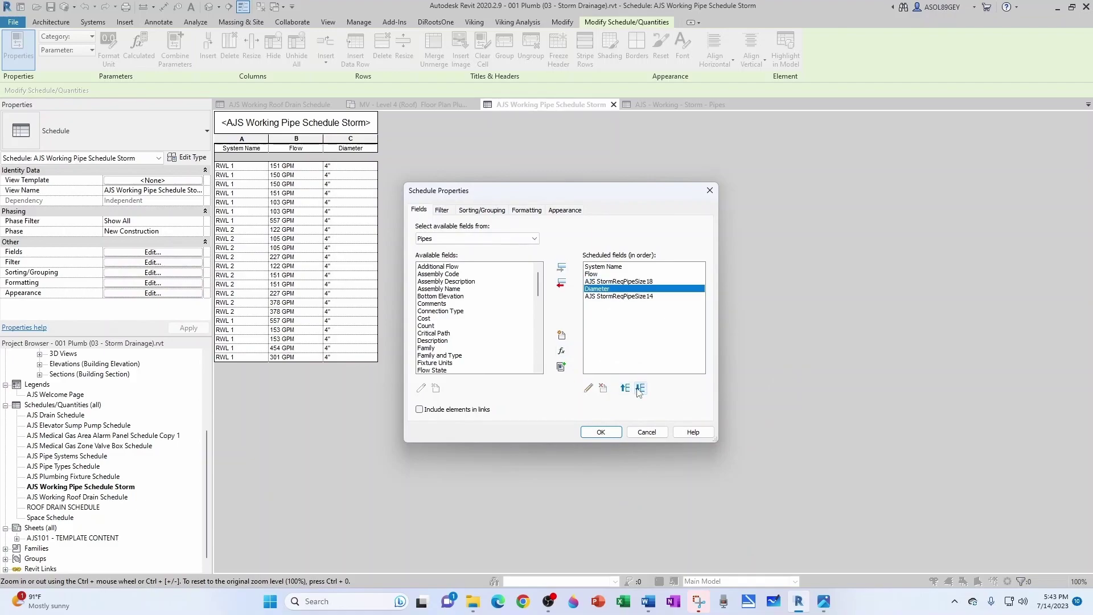
pyautogui.click(638, 391)
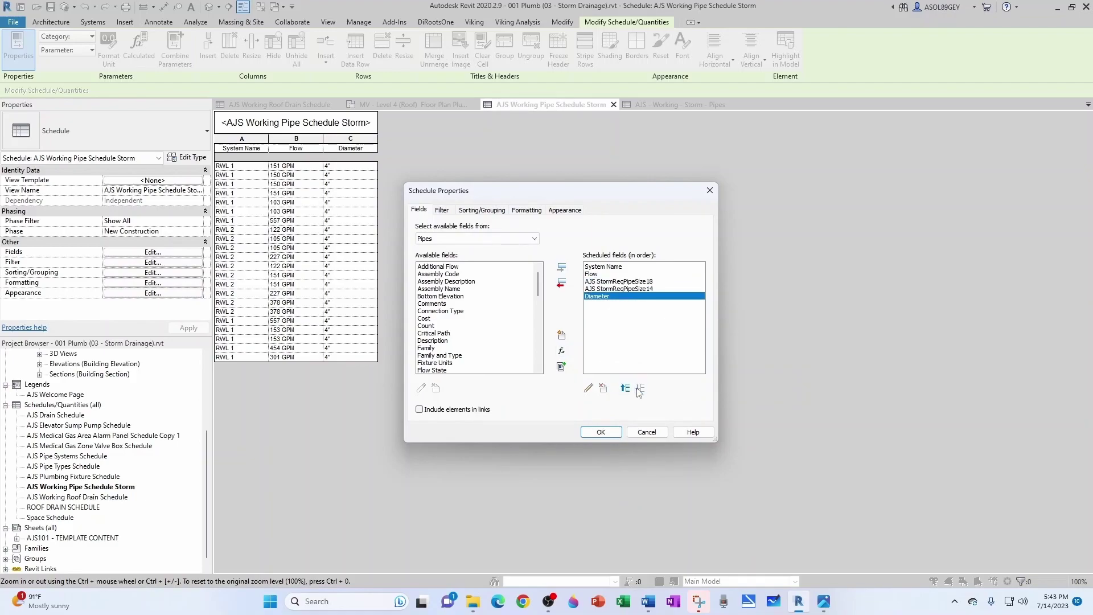
pyautogui.click(601, 432)
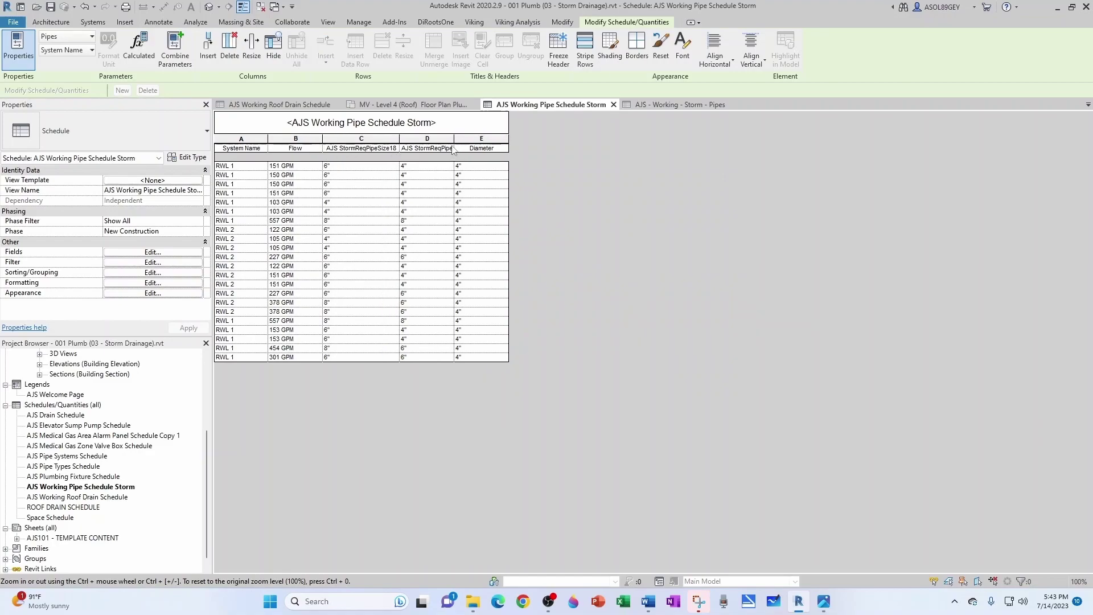
# Step: Widen columns D and C so both calculated size headers show in full
pyautogui.moveTo(454, 144); pyautogui.dragTo(482, 145)
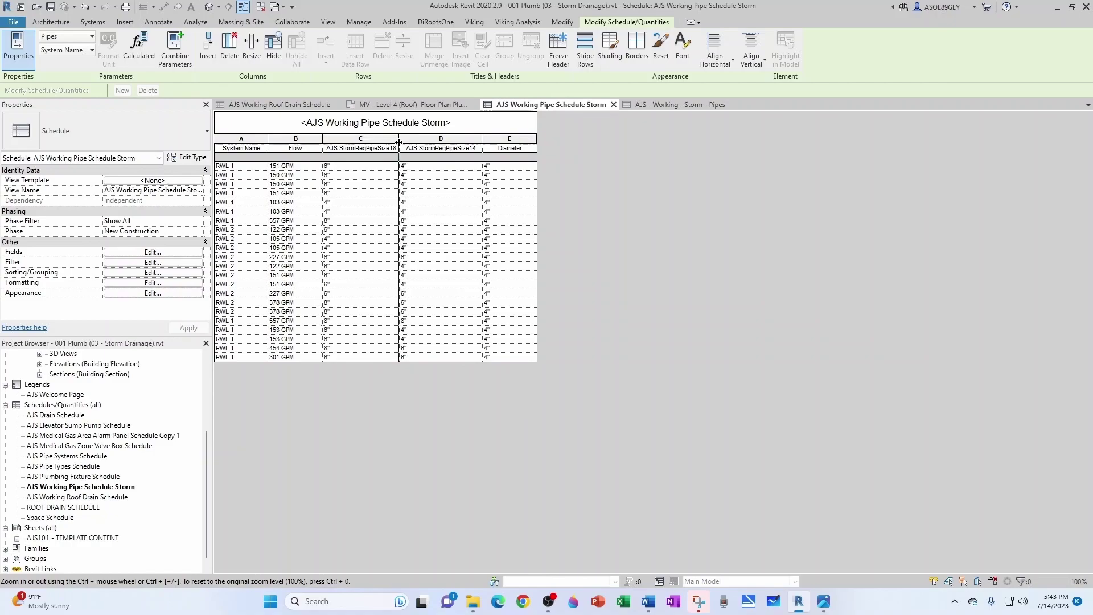
pyautogui.moveTo(399, 143); pyautogui.dragTo(407, 143)
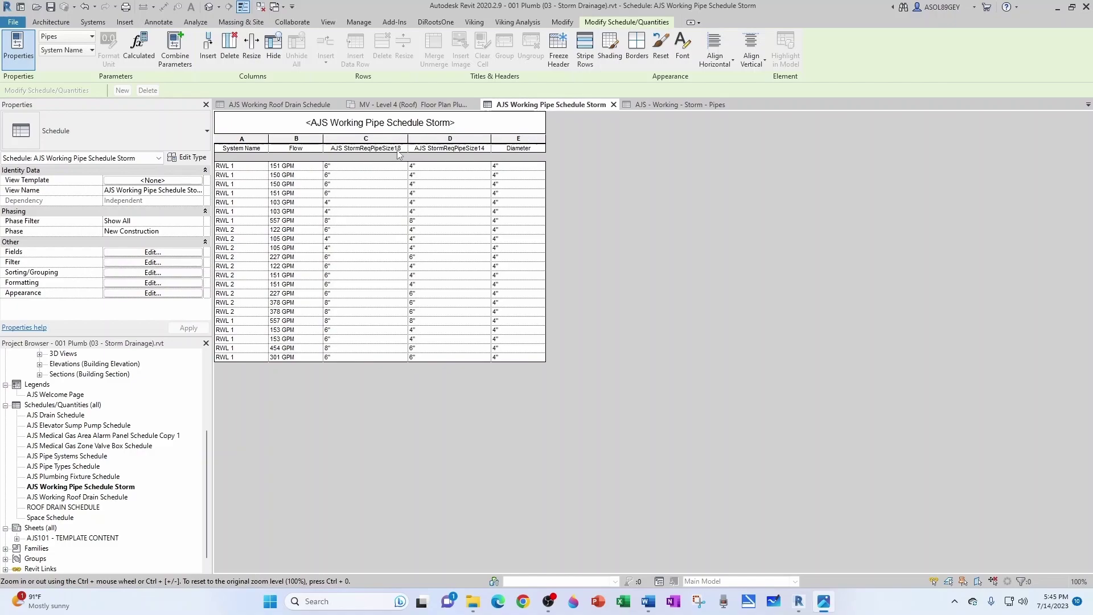
pyautogui.hotkey('alt', 'Tab')
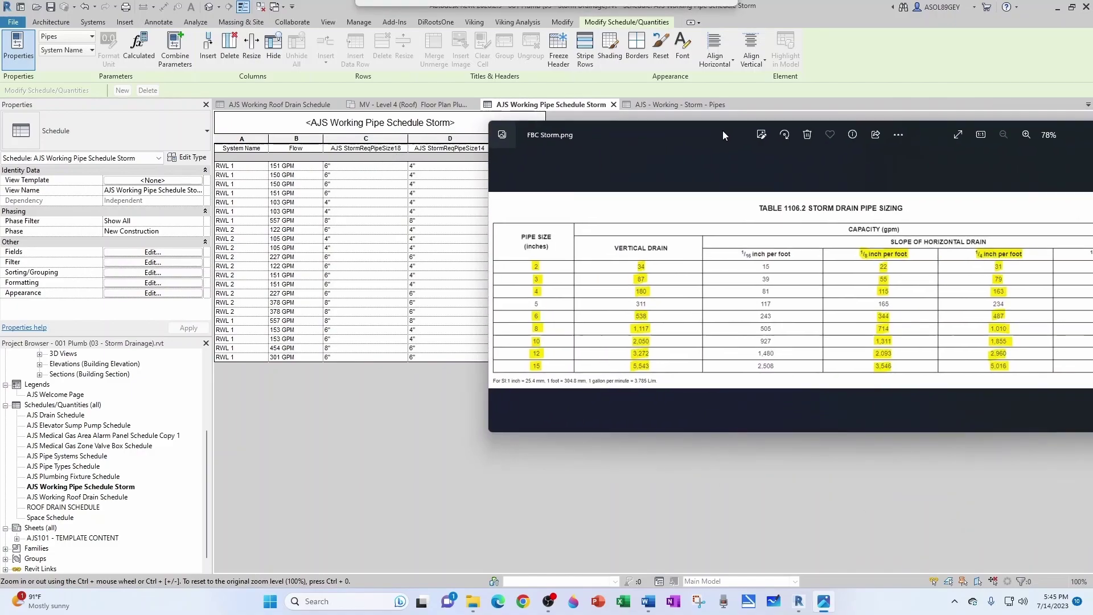
pyautogui.moveTo(722, 131); pyautogui.dragTo(528, 237)
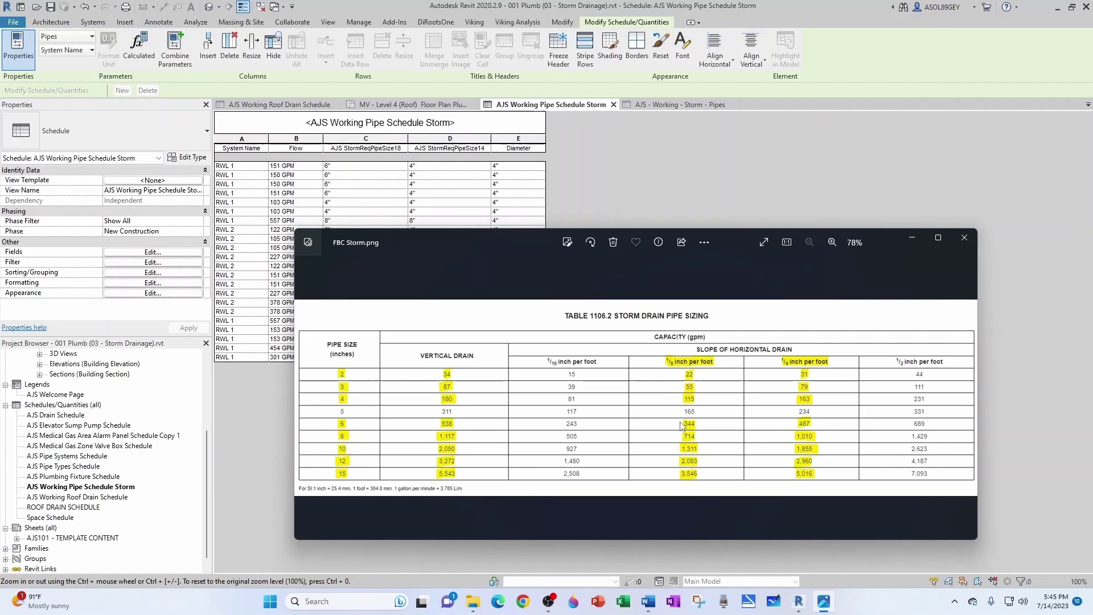
pyautogui.click(964, 238)
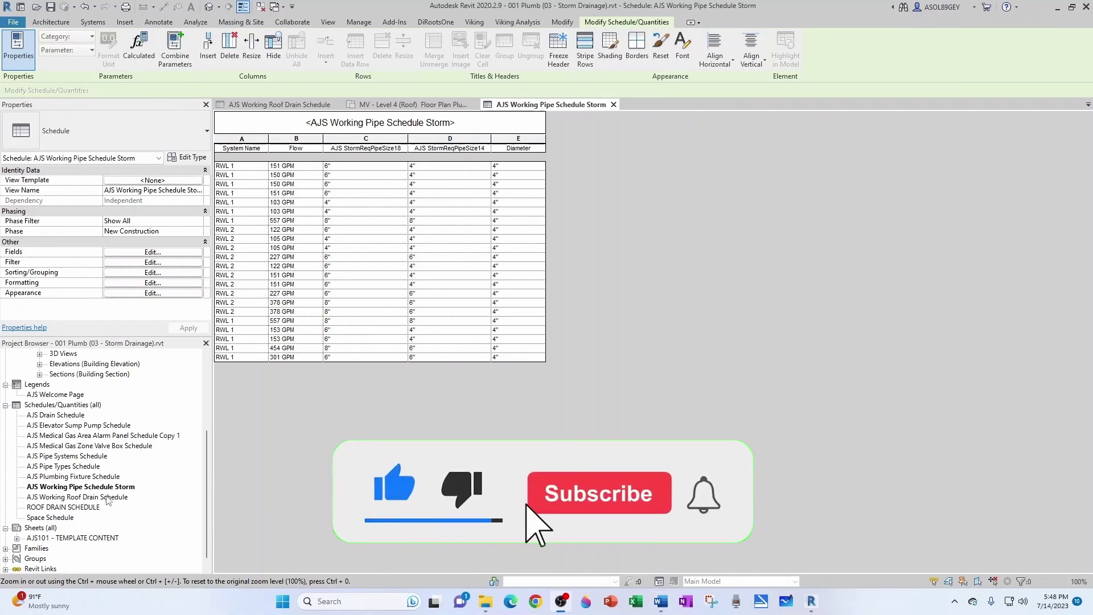
# Step: Duplicate the working storm schedule and start renaming the copy to PIPE SCHEDULE
pyautogui.rightClick(89, 488)
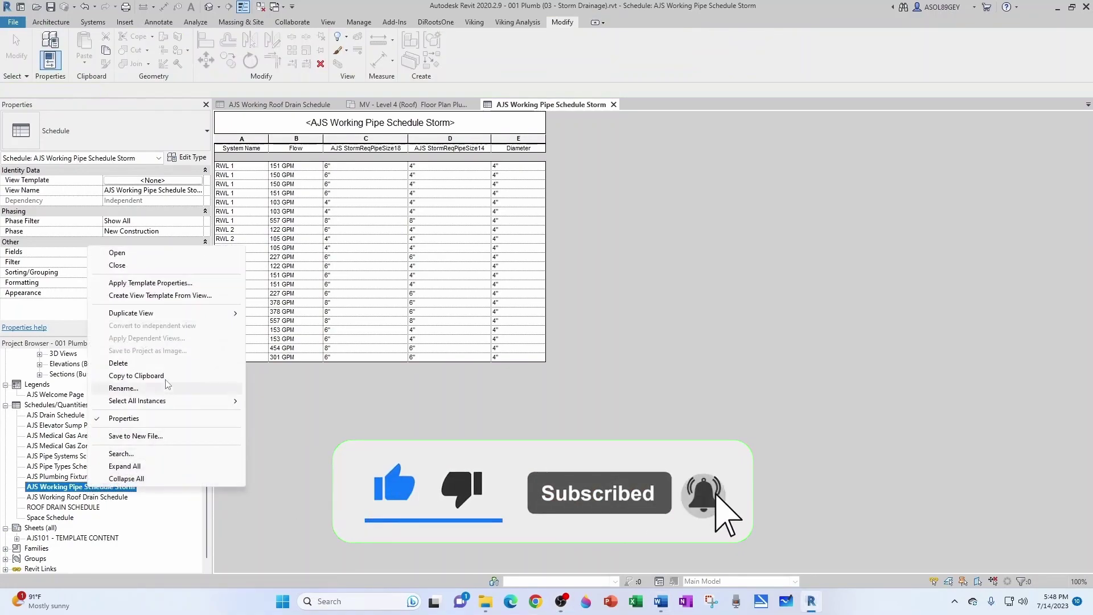
pyautogui.moveTo(160, 317)
pyautogui.click(279, 313)
pyautogui.rightClick(112, 497)
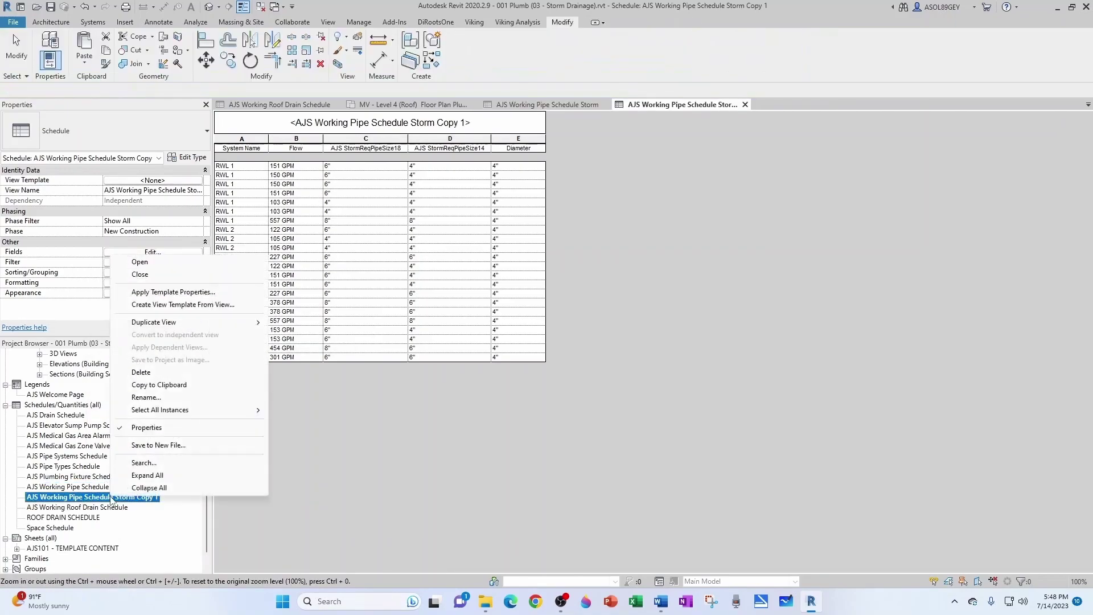
pyautogui.click(167, 397)
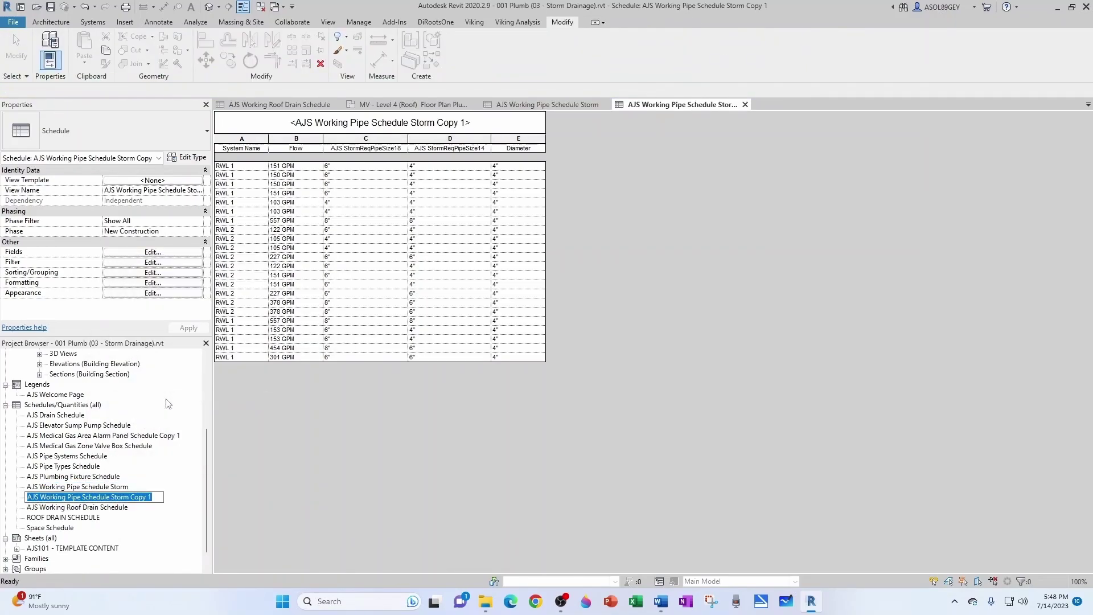
pyautogui.write('PIPE S')
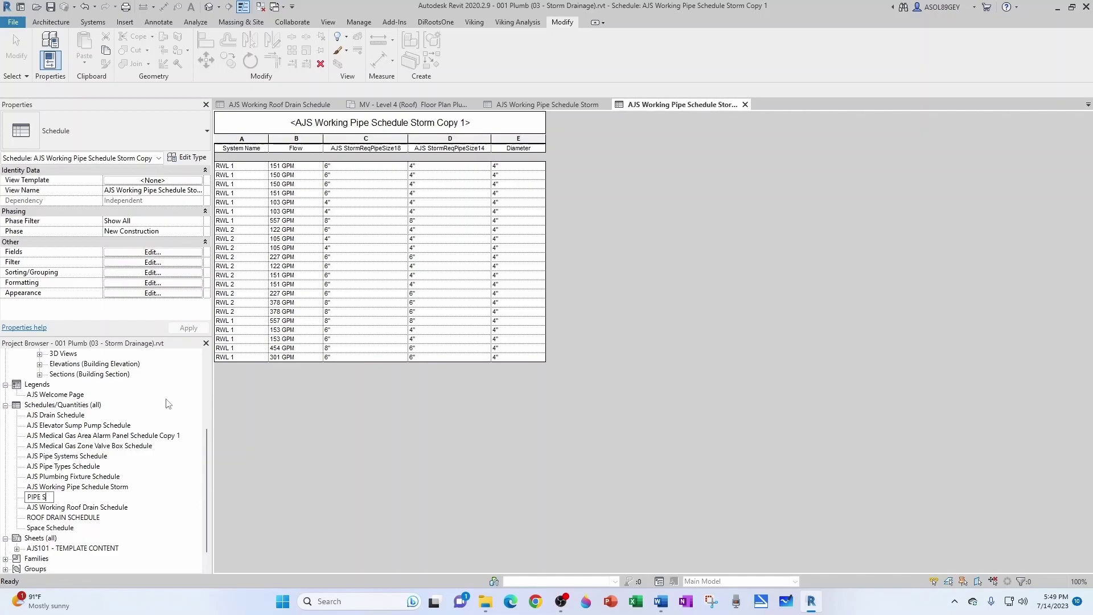
pyautogui.write('CHEDULE')
# Step: Finish naming the copy PIPE SCHEDULE - STORM and relabel headers SYSTEM and FLOW (GPM)
pyautogui.write('- STORM')
pyautogui.press('Return')
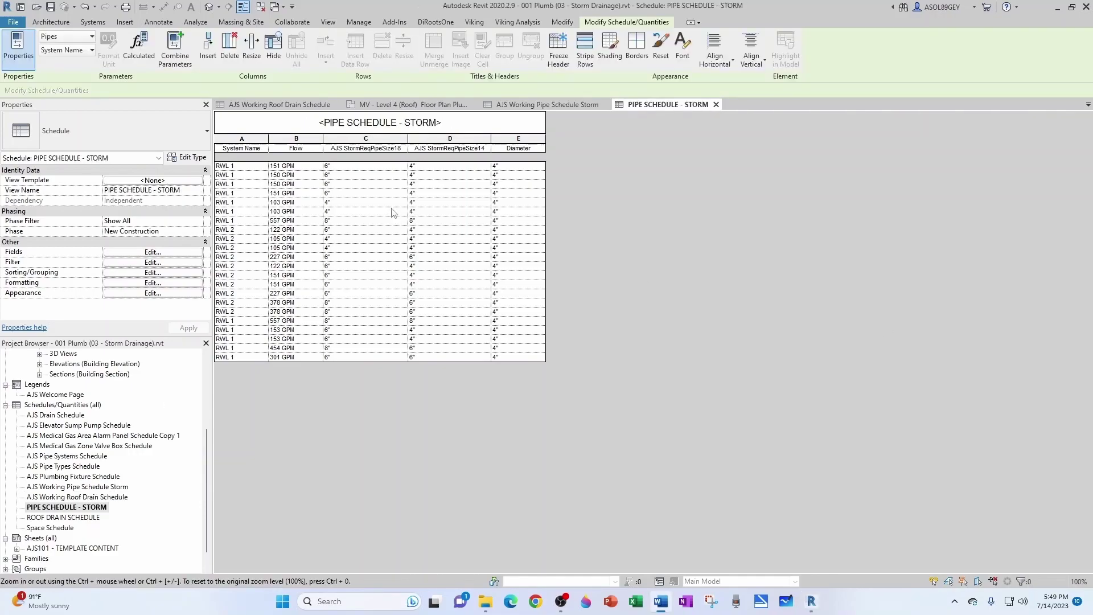
pyautogui.click(254, 148)
pyautogui.moveTo(259, 148); pyautogui.dragTo(216, 147)
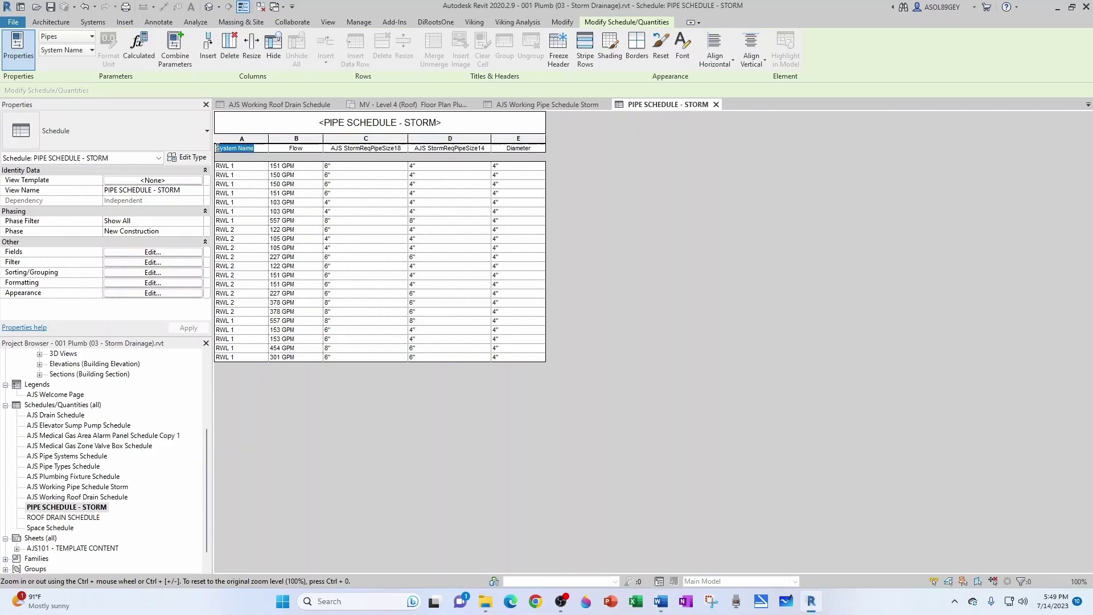
pyautogui.write('SYSTEM')
pyautogui.press('Tab')
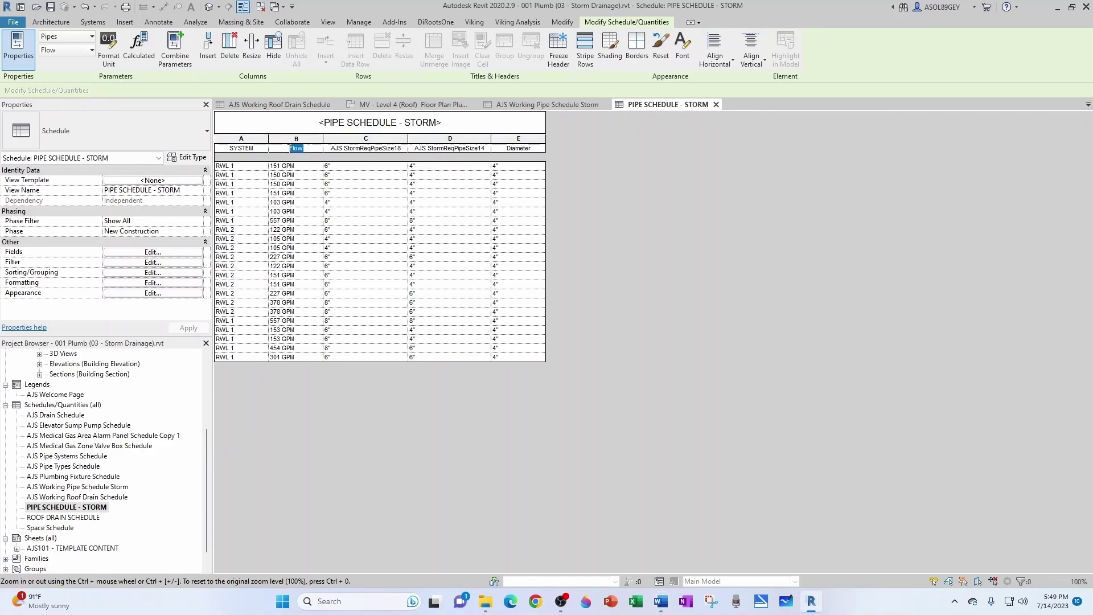
pyautogui.write('FLOW (GPM)')
pyautogui.press('Tab')
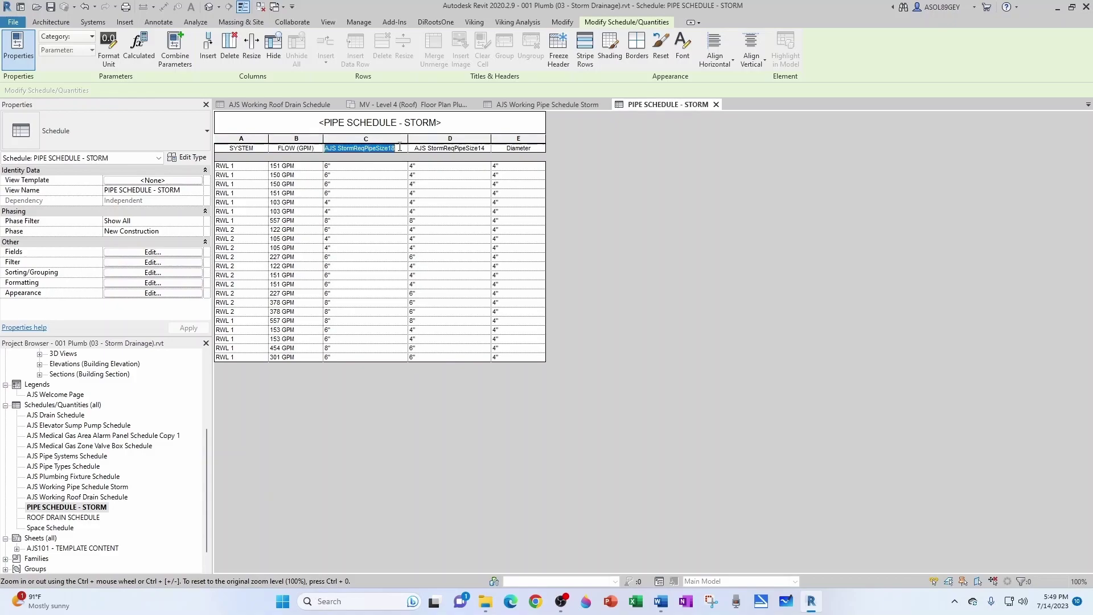
# Step: Enter REQ. PIPE SIZE headers for the 1/8"/FT and 1/4"/FT columns C and D
pyautogui.write('REQ. PIPE SIZE')
pyautogui.write(' (')
pyautogui.write('1/8"')
pyautogui.write('/FT SL')
pyautogui.write('OP')
pyautogui.press('BackSpace')
pyautogui.press('BackSpace')
pyautogui.press('BackSpace')
pyautogui.press('BackSpace')
pyautogui.press('BackSpace')
pyautogui.write(')')
pyautogui.click(455, 150)
pyautogui.write('REQ')
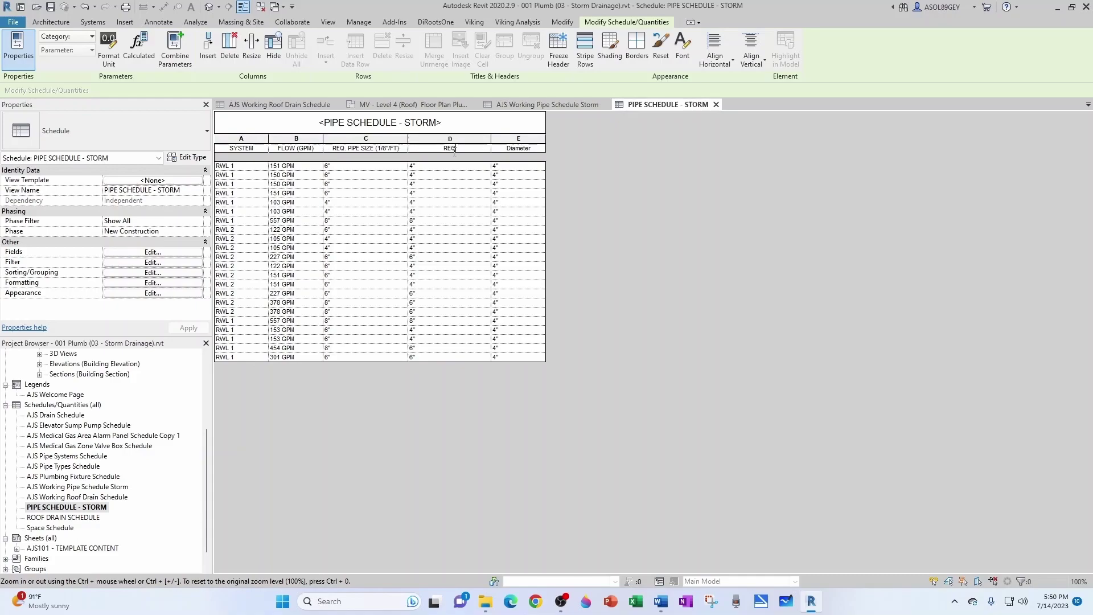
pyautogui.write('. PIPE SIZE (1/4"/FT)')
# Step: Insert slashes into the C and D headers and rename Diameter to ACTUAL PIPE SIZE
pyautogui.click(446, 157)
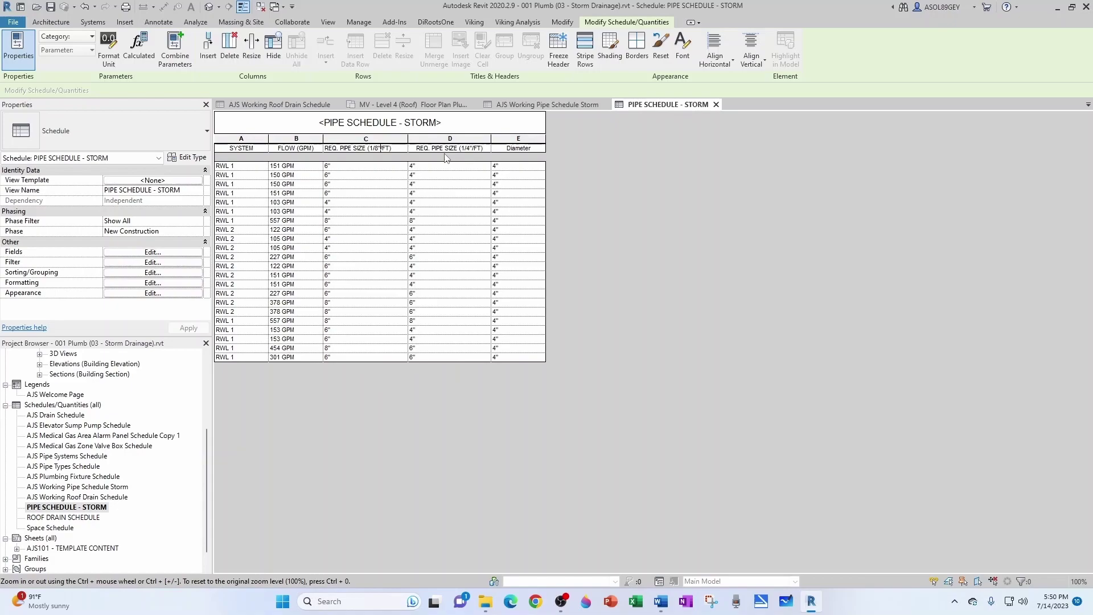
pyautogui.write('/')
pyautogui.click(477, 148)
pyautogui.click(466, 148)
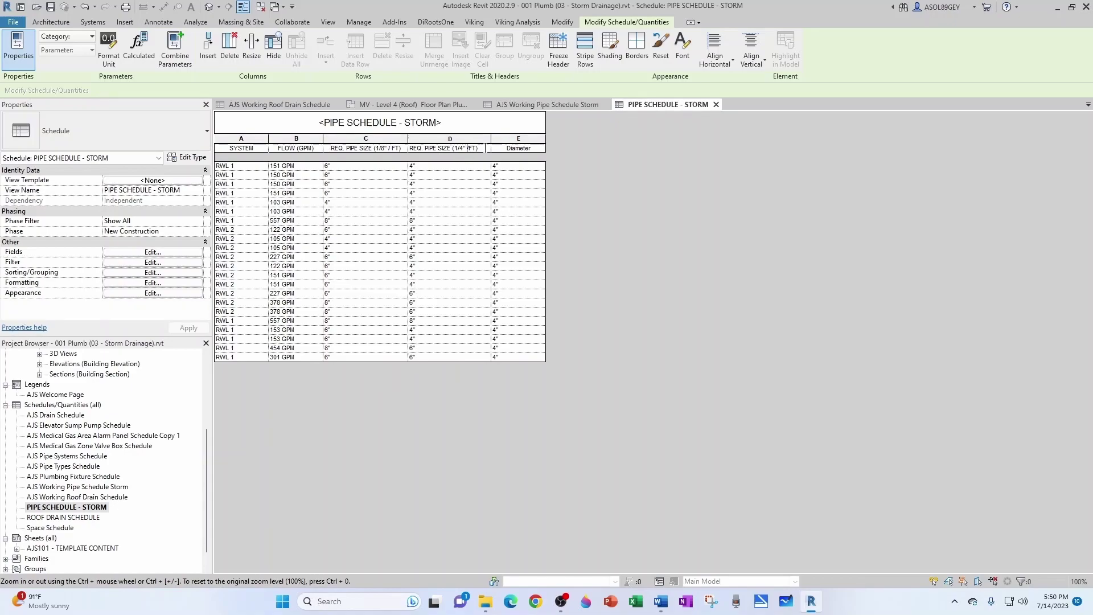
pyautogui.write('/')
pyautogui.click(505, 147)
pyautogui.doubleClick(511, 147)
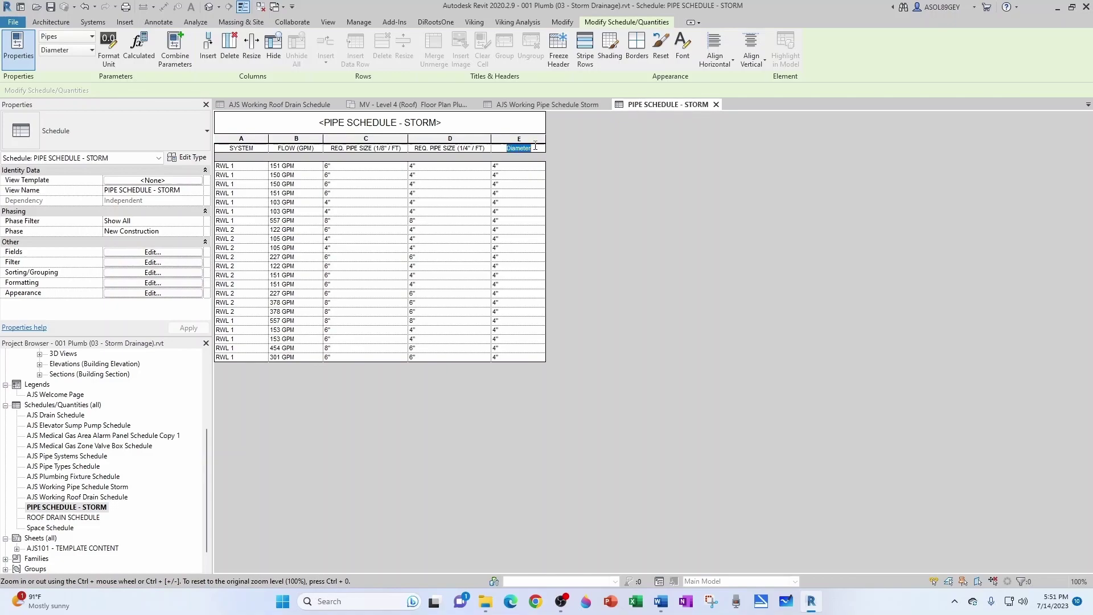
pyautogui.write('ACTUAL PIPE SIZE')
# Step: Reword headers C and D to read 'AT 1/8"' and 'AT', then widen both columns
pyautogui.click(366, 148)
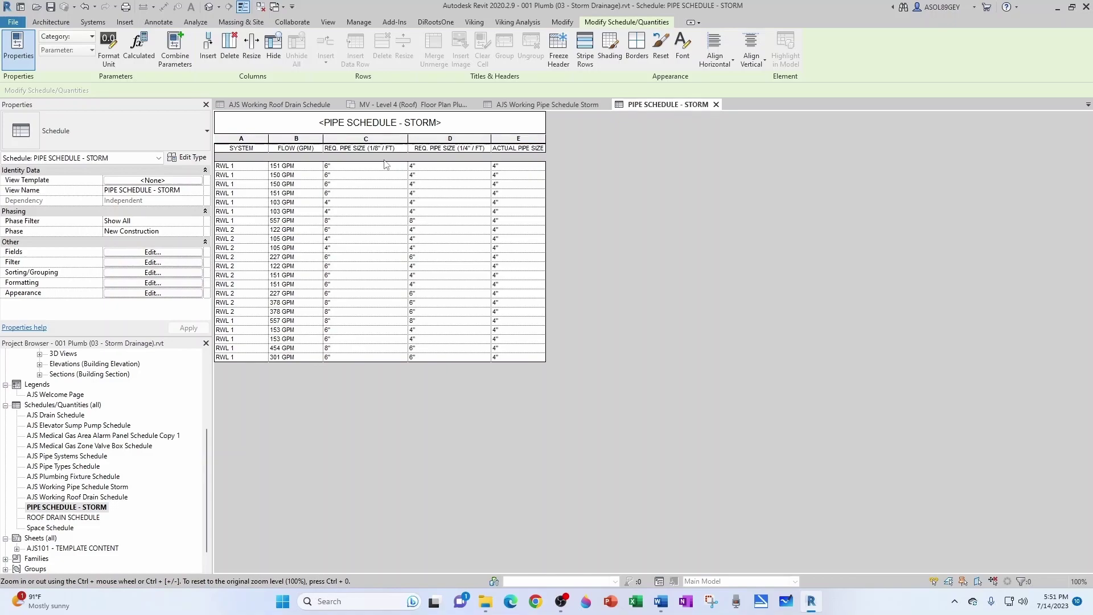
pyautogui.press('BackSpace')
pyautogui.write('AT 1/8"')
pyautogui.click(425, 149)
pyautogui.click(441, 149)
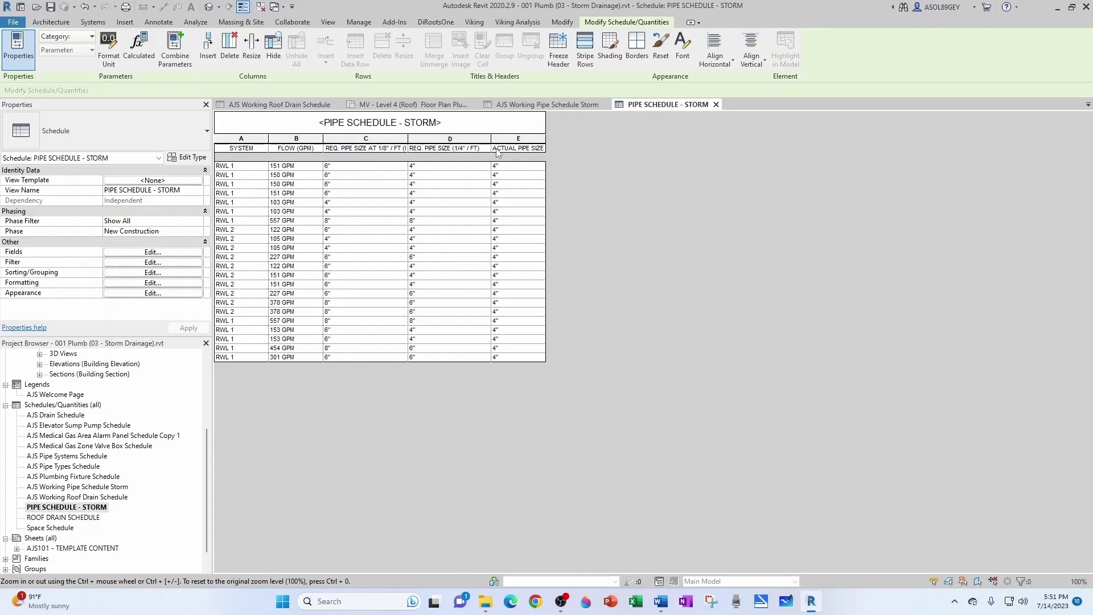
pyautogui.press('BackSpace')
pyautogui.write('AT')
pyautogui.moveTo(407, 139); pyautogui.dragTo(424, 138)
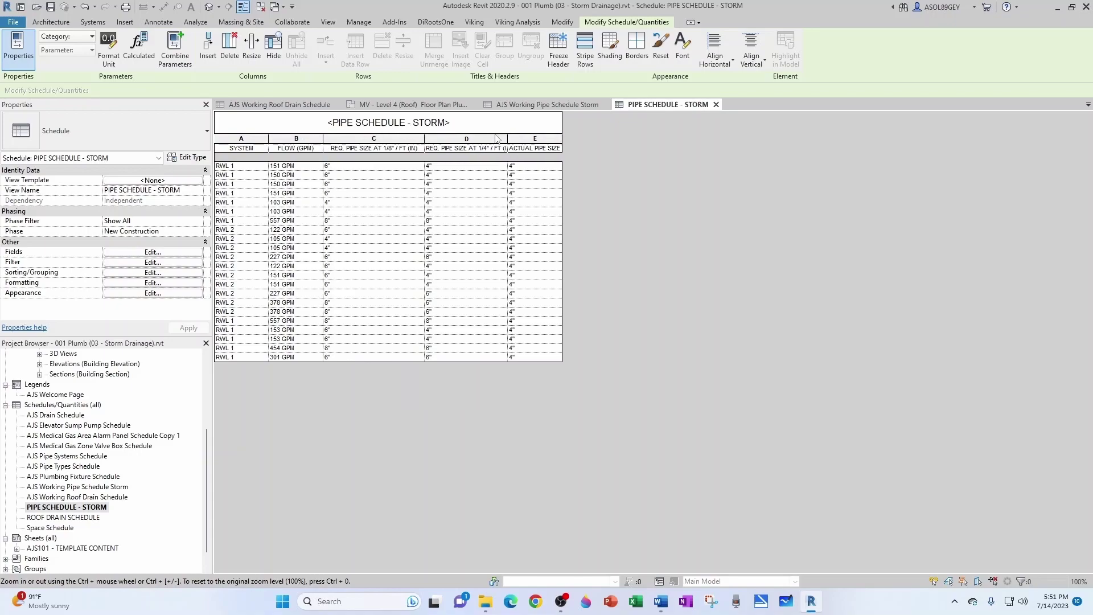
pyautogui.moveTo(507, 139); pyautogui.dragTo(623, 136)
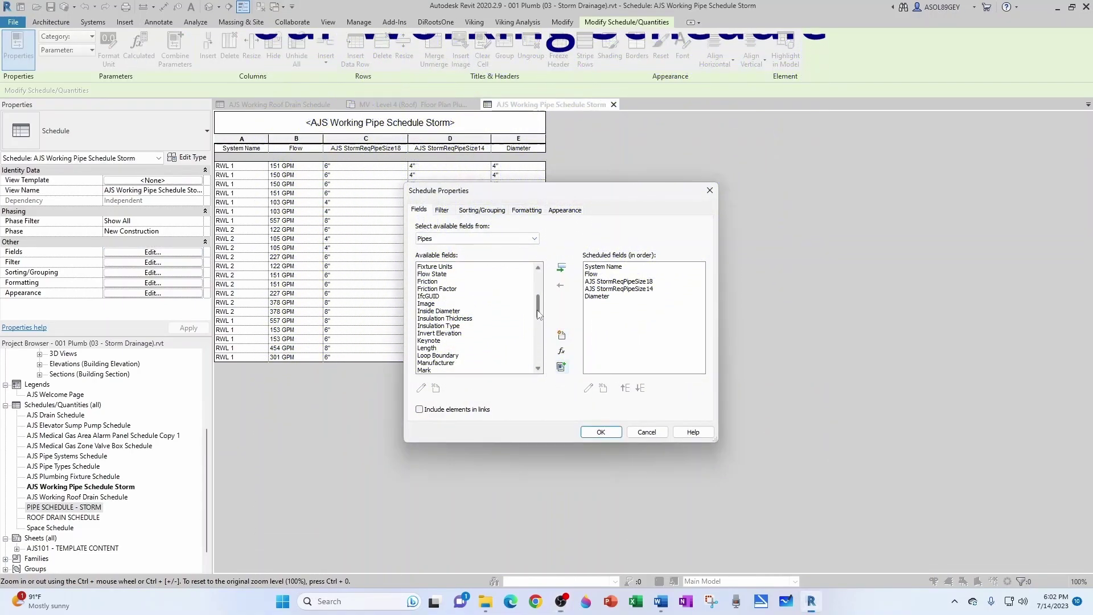
# Step: Review the working schedule's field list in its Schedule Properties
pyautogui.moveTo(537, 313); pyautogui.dragTo(538, 326)
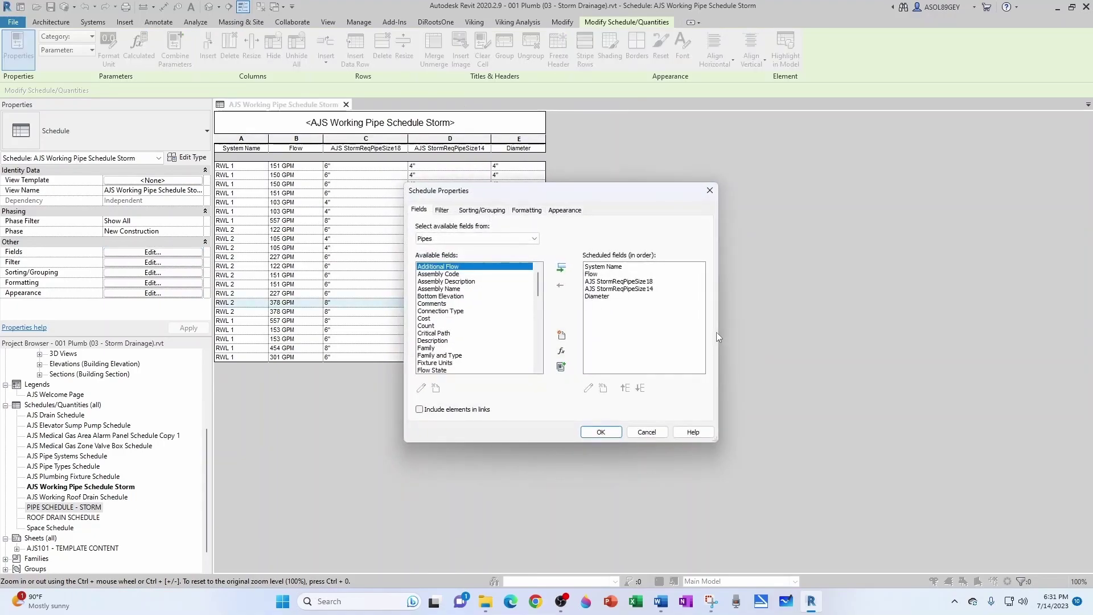
# Step: Create a Text calculated field named AJS StormPipeComplianceCheck18
pyautogui.click(561, 351)
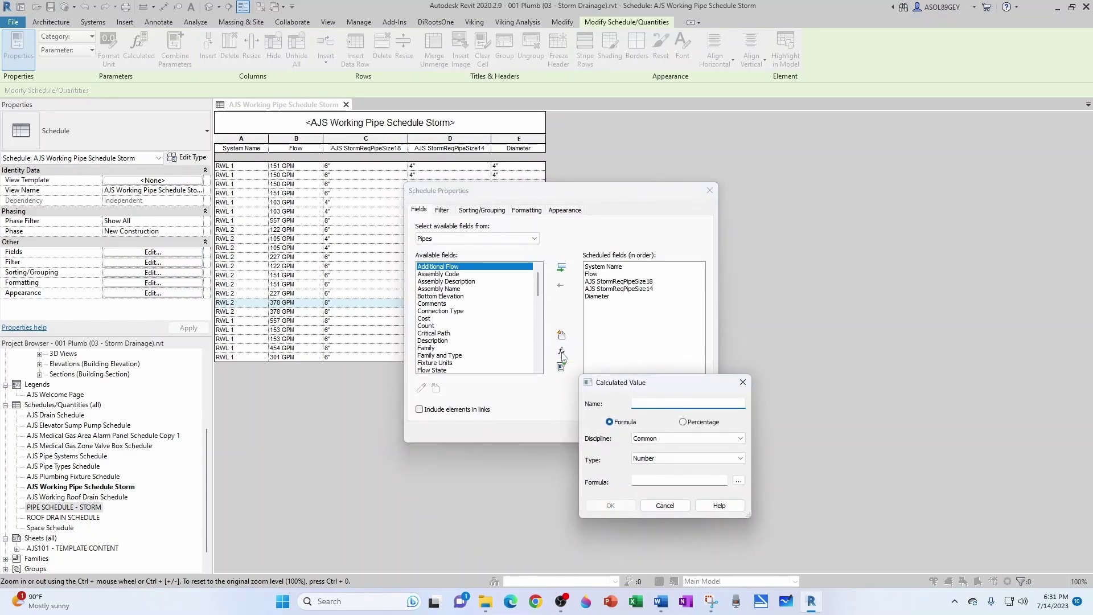
pyautogui.click(691, 404)
pyautogui.write('AJS StormPipeComplianceCheck18')
pyautogui.click(656, 459)
pyautogui.click(652, 469)
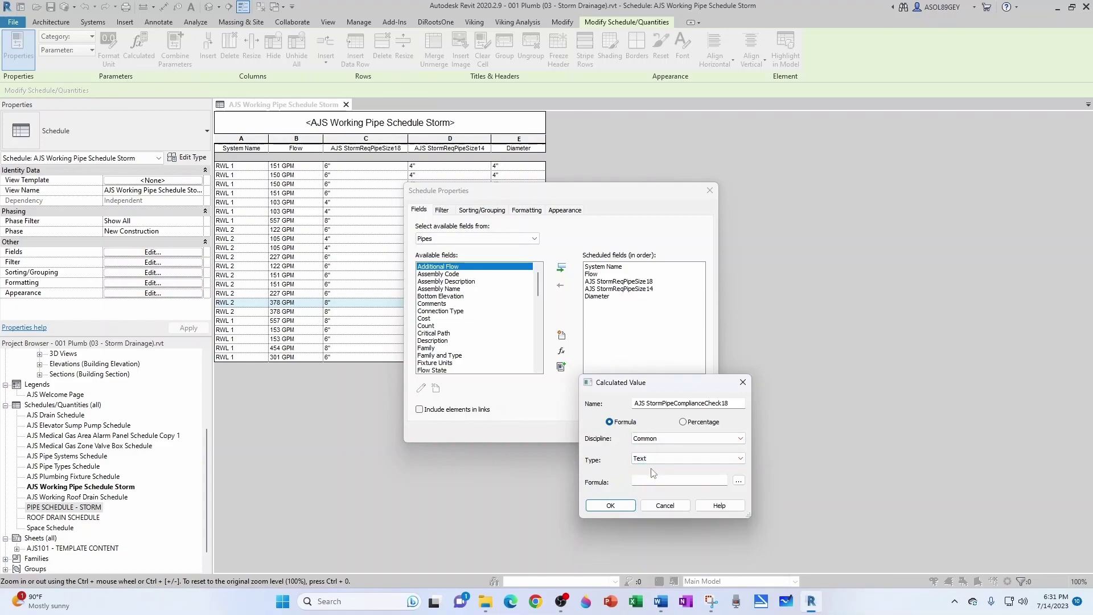
# Step: Enter the if() formula returning Not Compliant when AJS StormReqPipeSize18 exceeds Diameter, and apply
pyautogui.click(649, 480)
pyautogui.hotkey('ctrl', 'v')
pyautogui.press('Home')
pyautogui.press('Right')
pyautogui.press('Right')
pyautogui.press('Right')
pyautogui.press('Right')
pyautogui.press('Right')
pyautogui.press('Right')
pyautogui.press('Right')
pyautogui.press('Right')
pyautogui.press('Right')
pyautogui.press('Right')
pyautogui.press('Right')
pyautogui.press('Right')
pyautogui.press('Right')
pyautogui.press('Right')
pyautogui.press('Right')
pyautogui.press('Right')
pyautogui.press('Right')
pyautogui.press('Right')
pyautogui.press('Right')
pyautogui.press('Right')
pyautogui.press('Right')
pyautogui.press('Right')
pyautogui.press('Right')
pyautogui.press('Right')
pyautogui.press('Right')
pyautogui.press('Right')
pyautogui.press('Right')
pyautogui.press('Right')
pyautogui.press('Right')
pyautogui.click(619, 506)
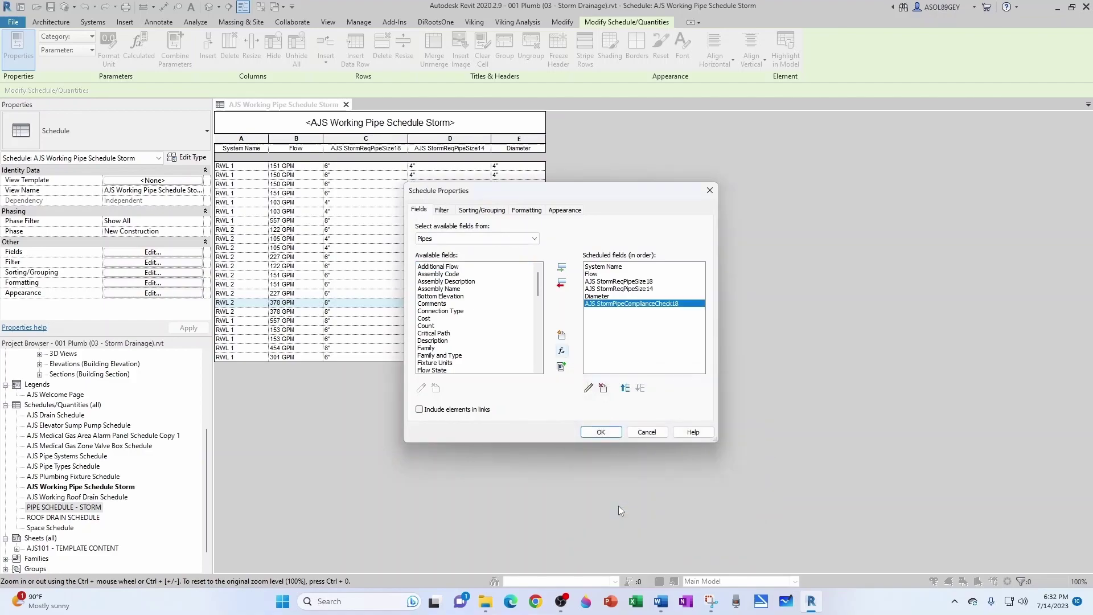
pyautogui.click(608, 431)
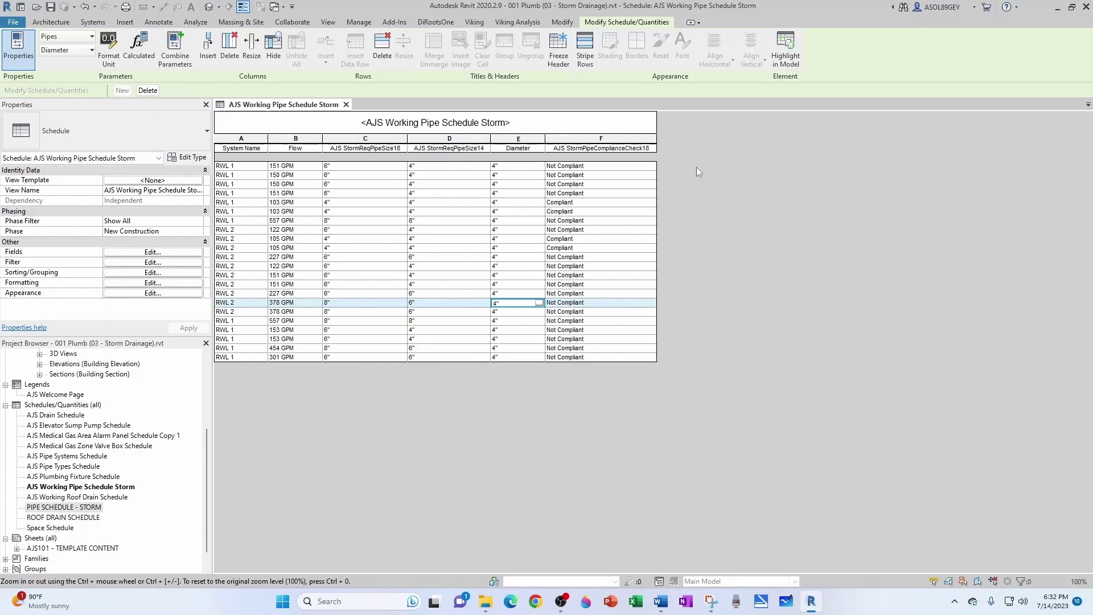
# Step: In the schedule fields, create a Text calculated field named AJS StormPipeComplianceCheck14
pyautogui.click(130, 252)
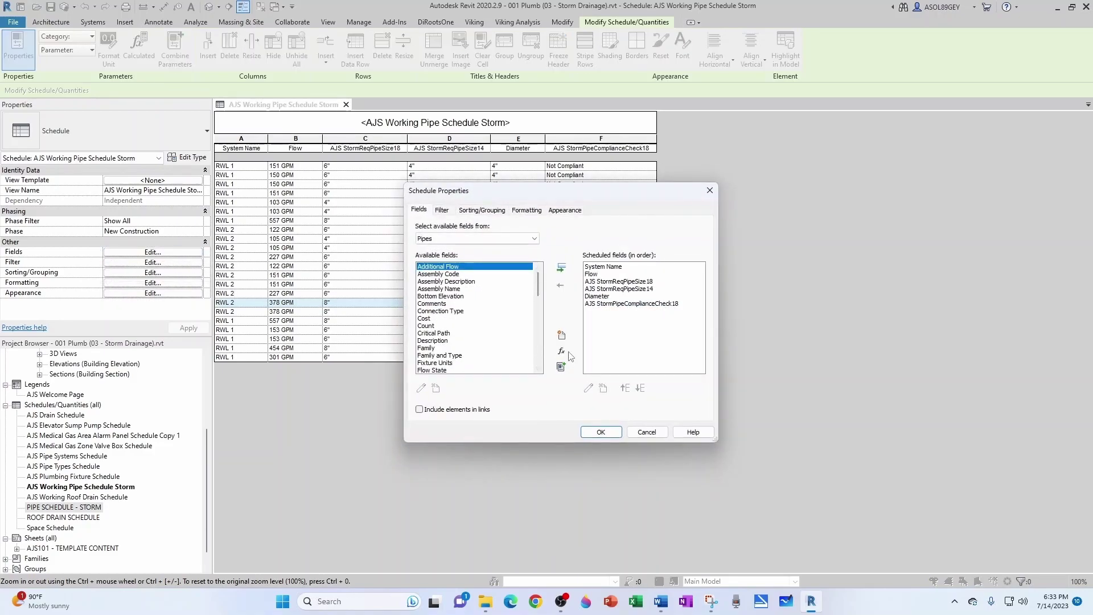
pyautogui.click(562, 351)
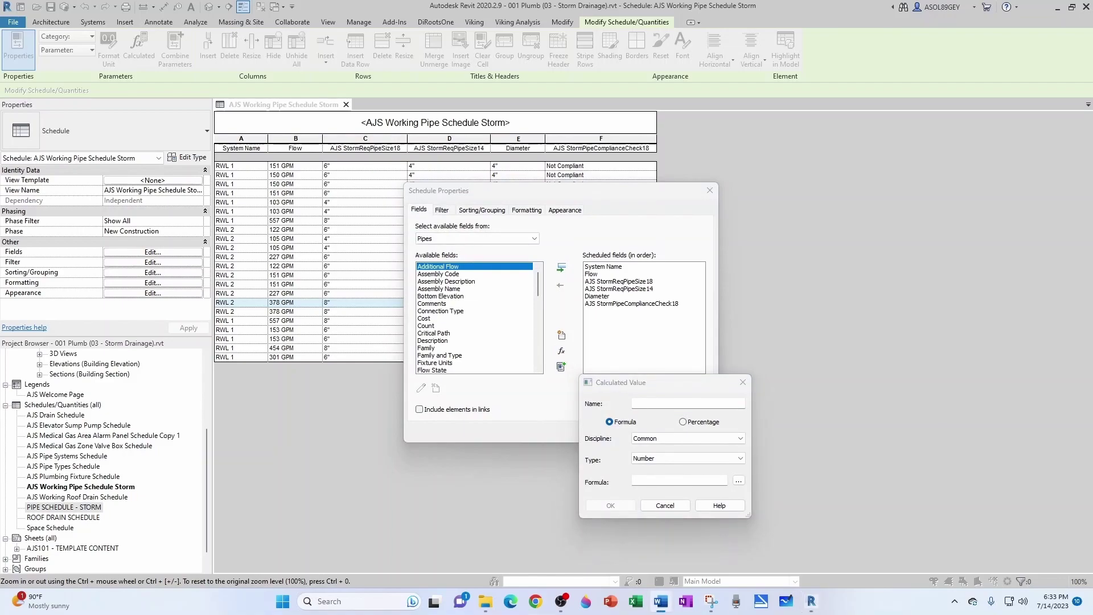
pyautogui.write('AJS StormPipeComplianceCheck14')
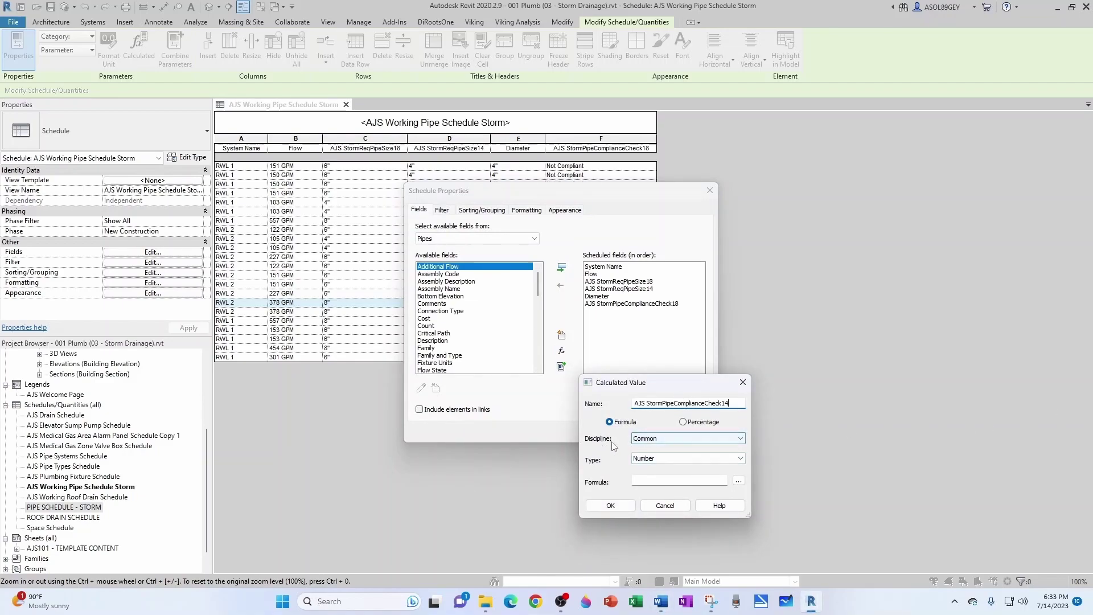
pyautogui.click(675, 459)
pyautogui.click(663, 470)
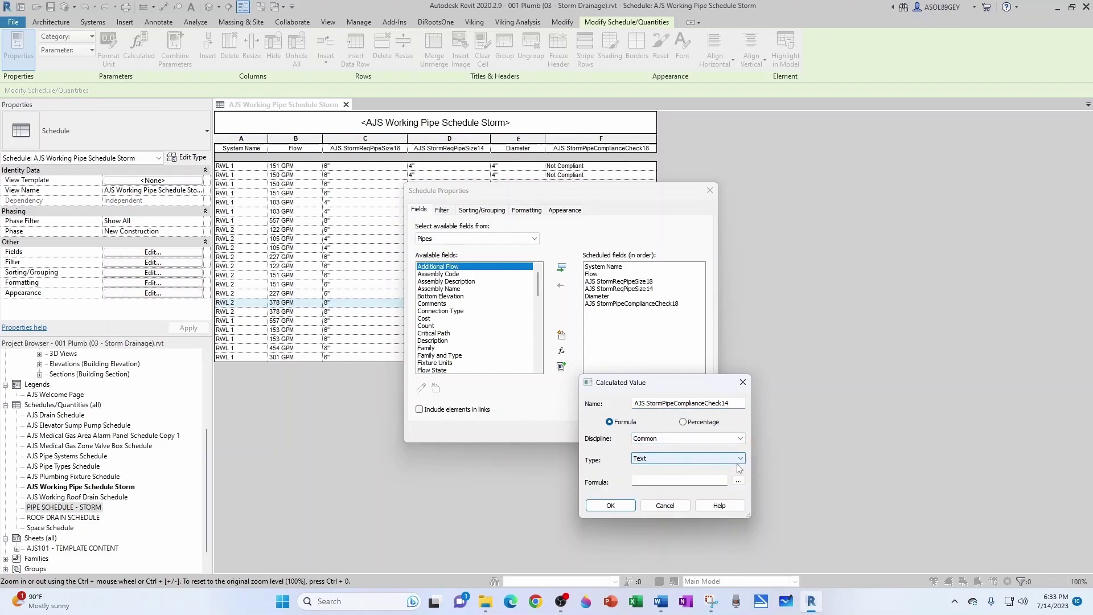
# Step: Paste the if() formula comparing required size with Diameter and add the column
pyautogui.click(666, 479)
pyautogui.hotkey('ctrl', 'v')
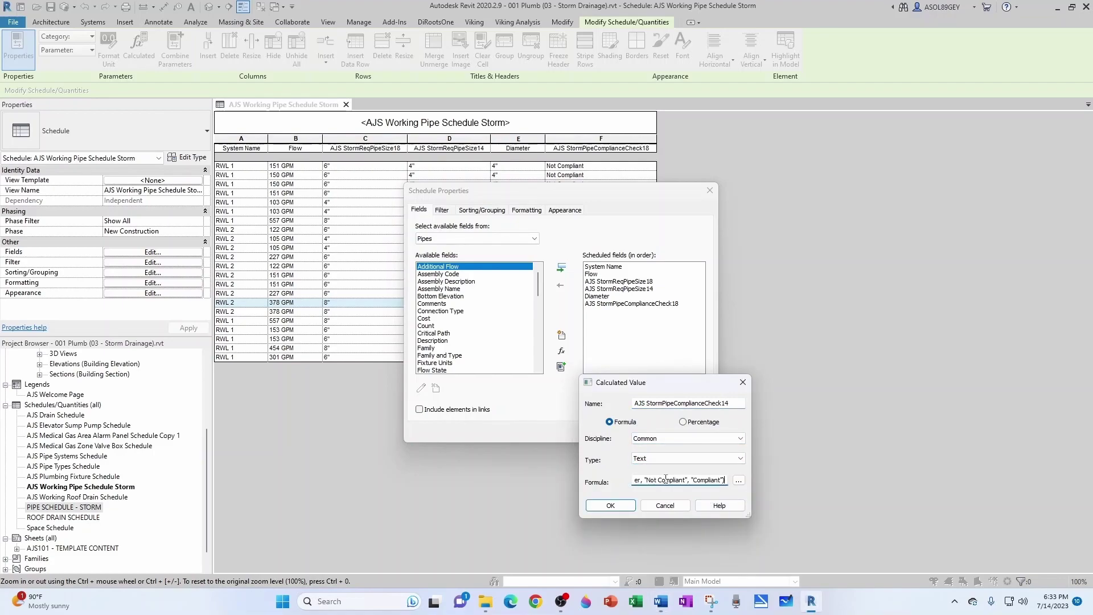
pyautogui.press('Left')
pyautogui.press('Left')
pyautogui.press('Left')
pyautogui.press('Left')
pyautogui.press('Left')
pyautogui.press('Left')
pyautogui.press('Left')
pyautogui.press('Left')
pyautogui.press('Left')
pyautogui.press('Left')
pyautogui.press('Left')
pyautogui.press('Left')
pyautogui.press('Left')
pyautogui.press('Left')
pyautogui.press('Left')
pyautogui.press('Left')
pyautogui.press('Left')
pyautogui.press('Left')
pyautogui.press('Left')
pyautogui.press('Left')
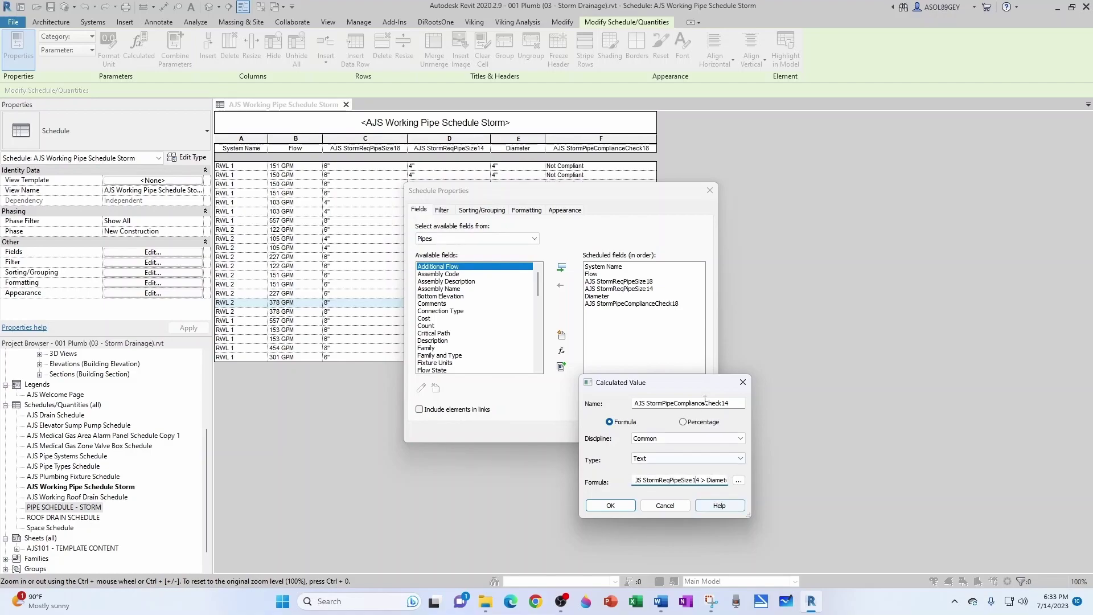
pyautogui.click(610, 505)
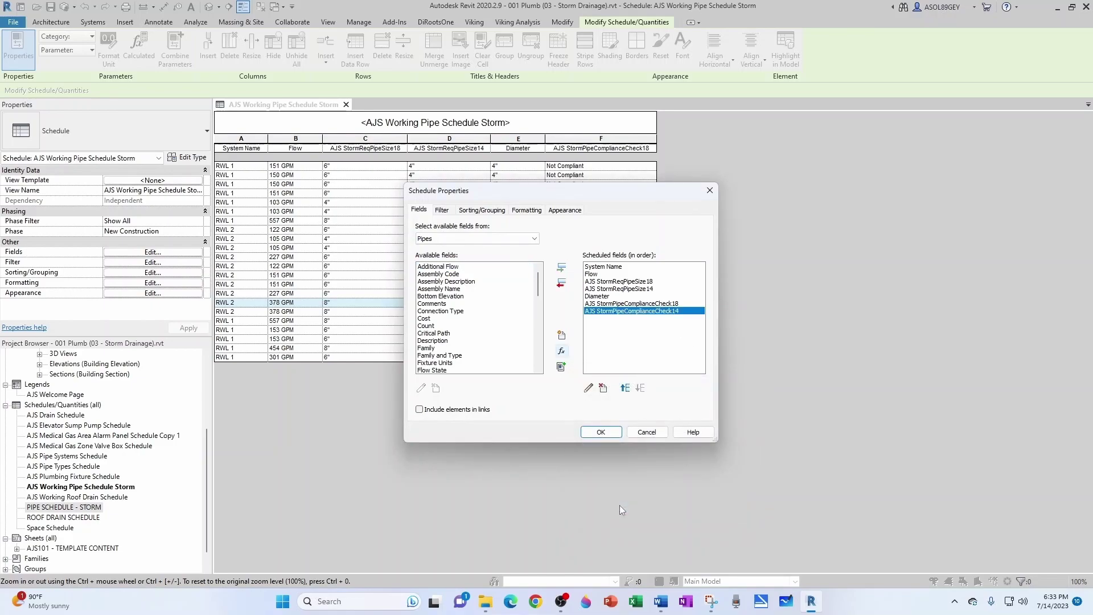
pyautogui.click(601, 433)
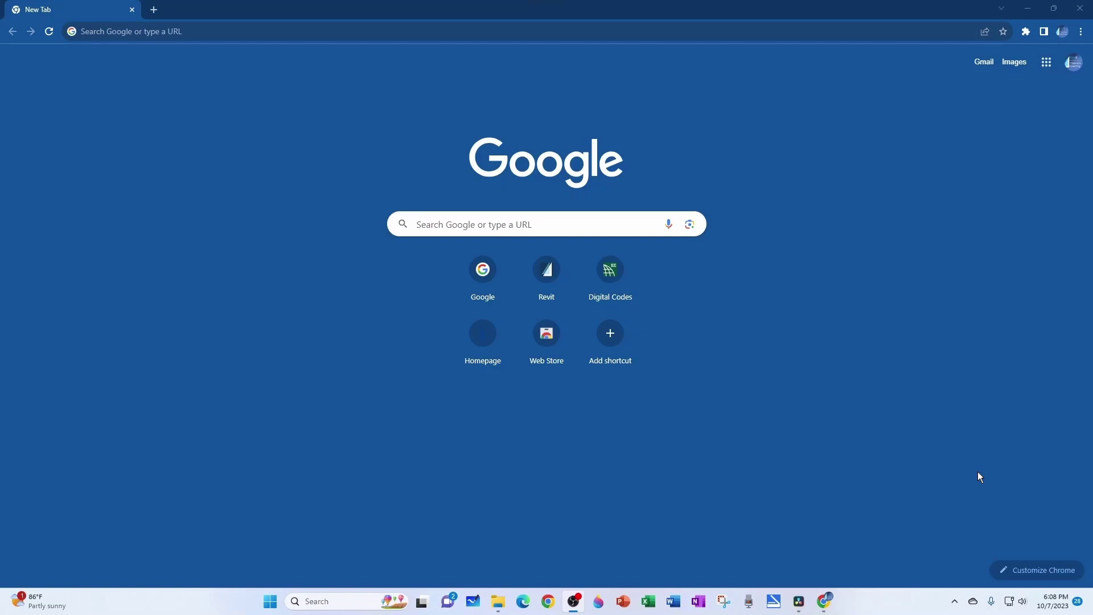
# Step: Load bimitup.com in Chrome and bring up its account sign-in dialog
pyautogui.click(763, 37)
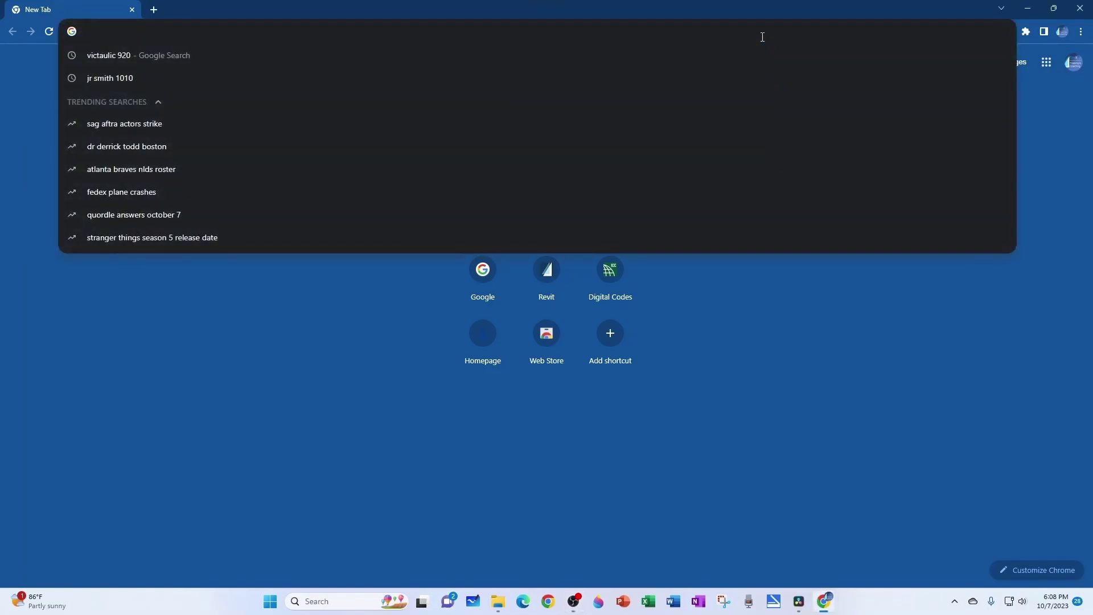
pyautogui.write('bim')
pyautogui.press('Return')
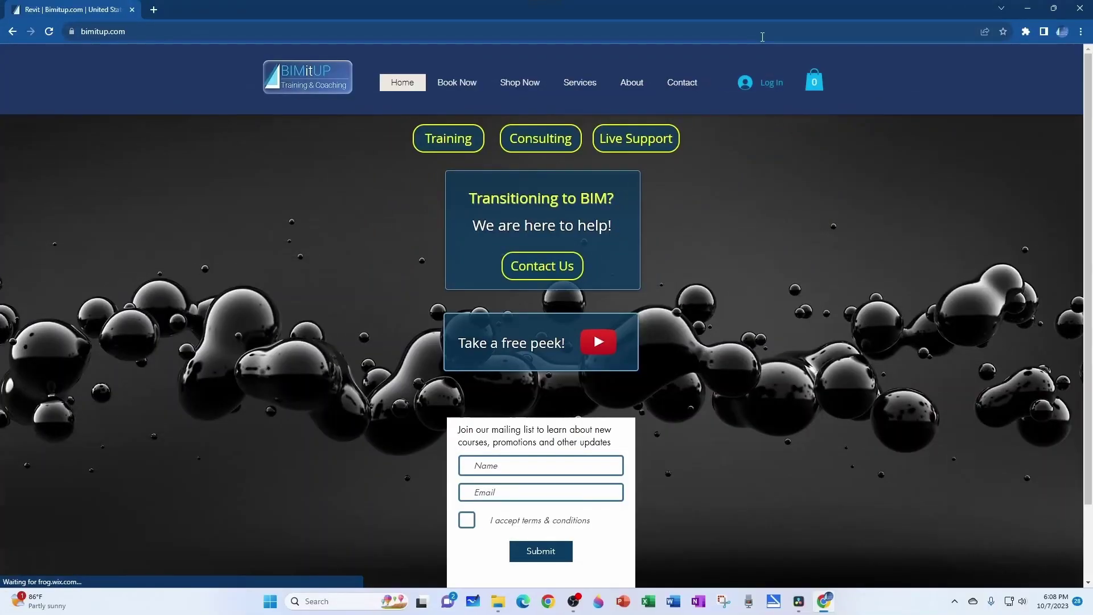
pyautogui.click(768, 81)
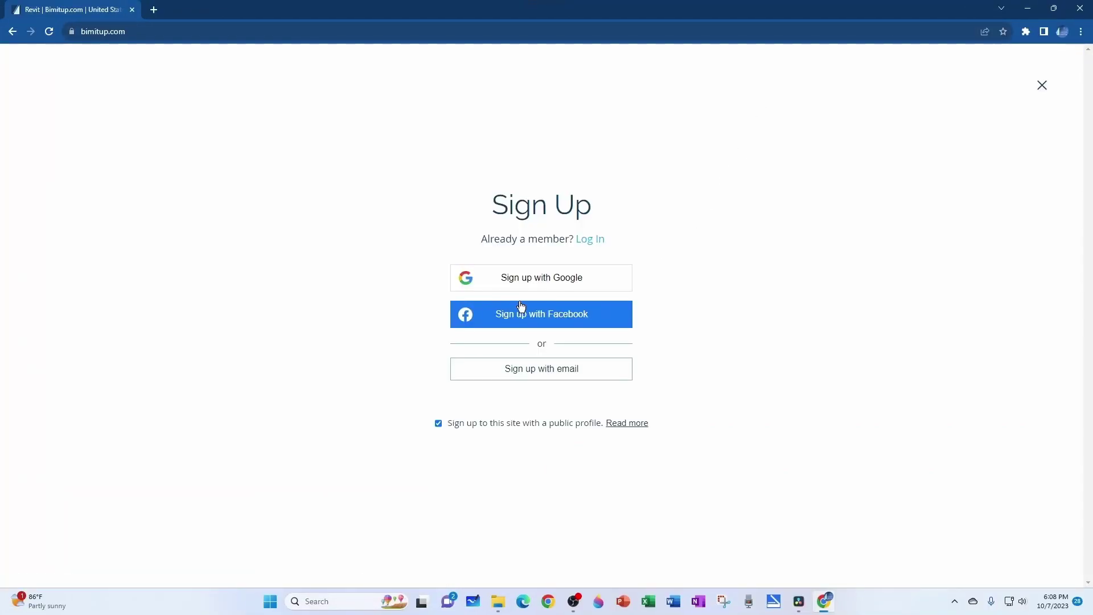
# Step: Sign up with an email address and password, pass reCAPTCHA, then switch to Log In
pyautogui.click(548, 371)
pyautogui.click(471, 319)
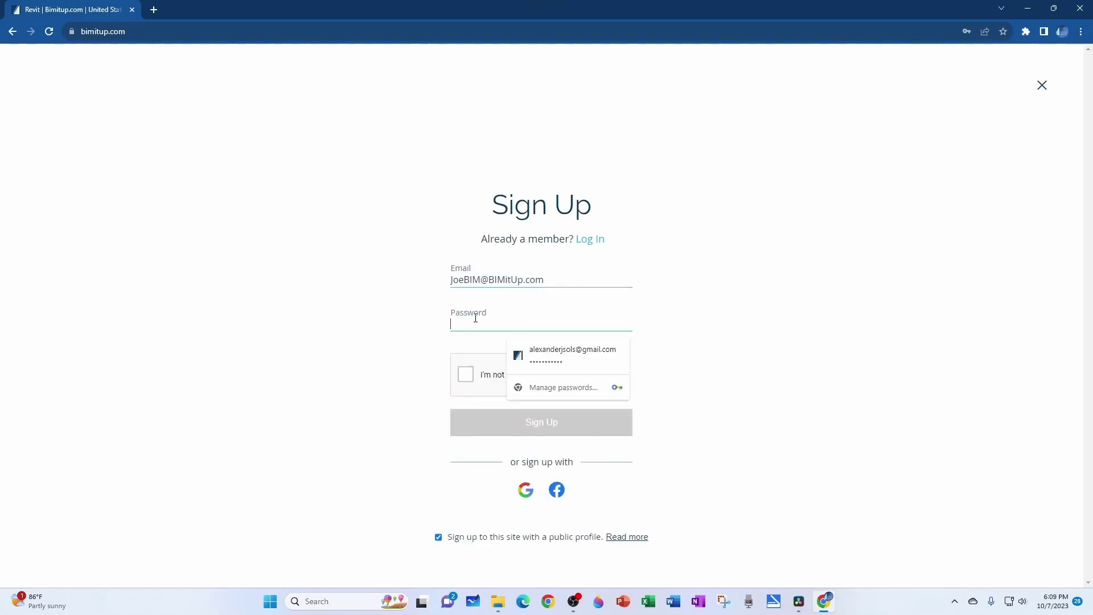
pyautogui.write('**********')
pyautogui.click(466, 374)
pyautogui.click(552, 422)
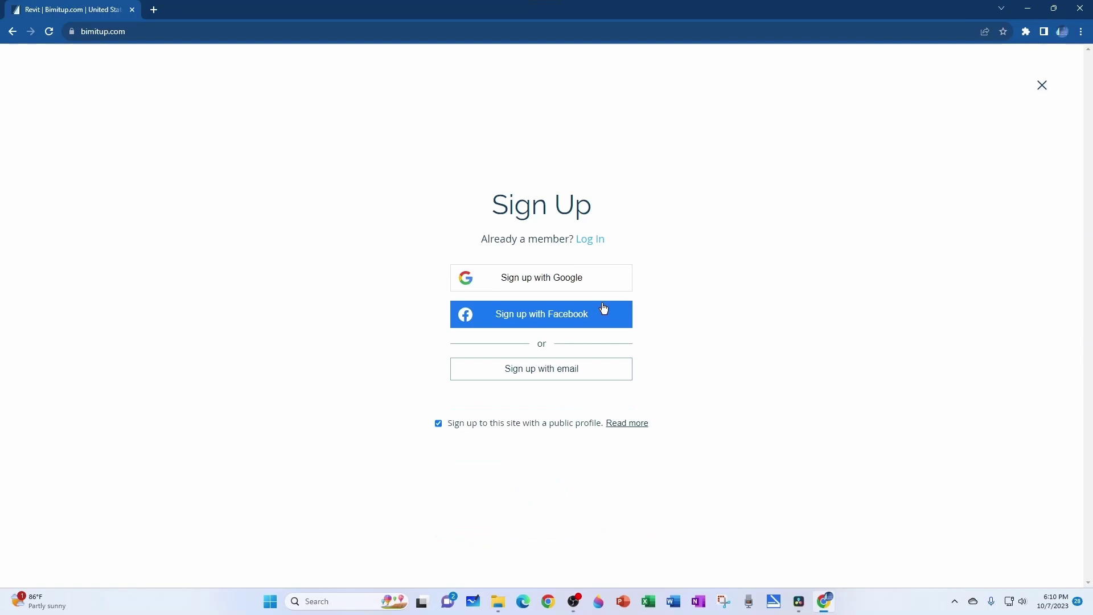
pyautogui.click(590, 242)
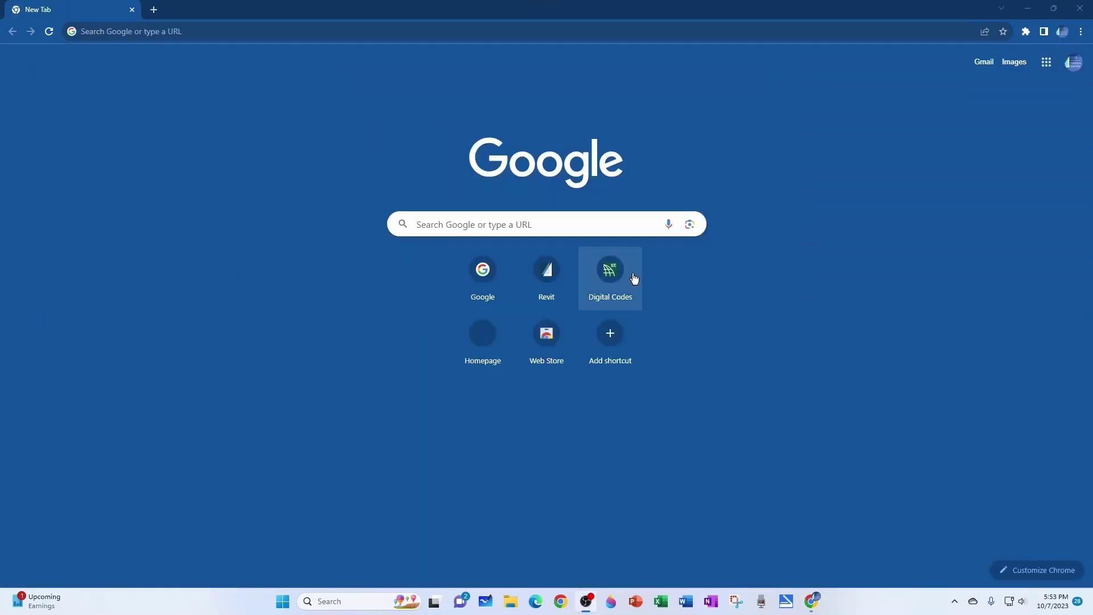
# Step: Load bimitup.com and go to My Programs from the avatar menu
pyautogui.click(476, 30)
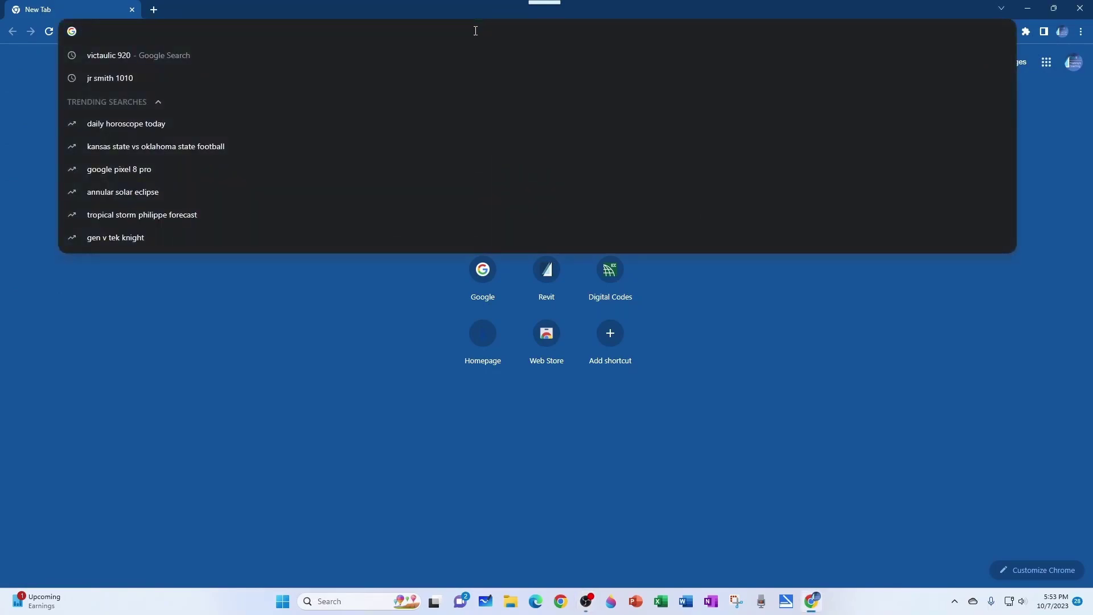
pyautogui.write('bi')
pyautogui.press('Return')
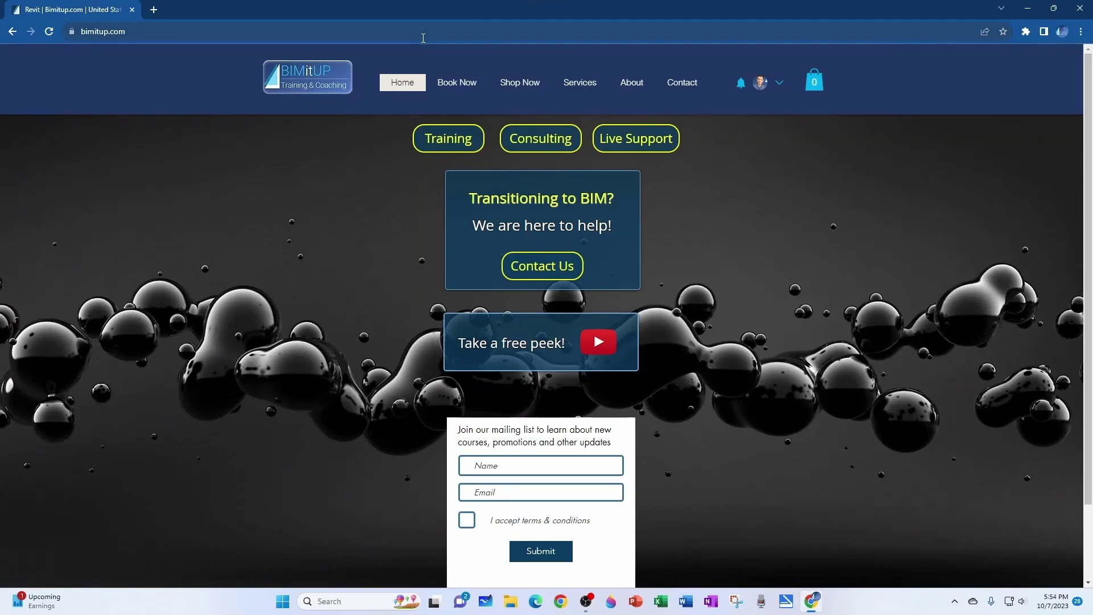
pyautogui.click(760, 84)
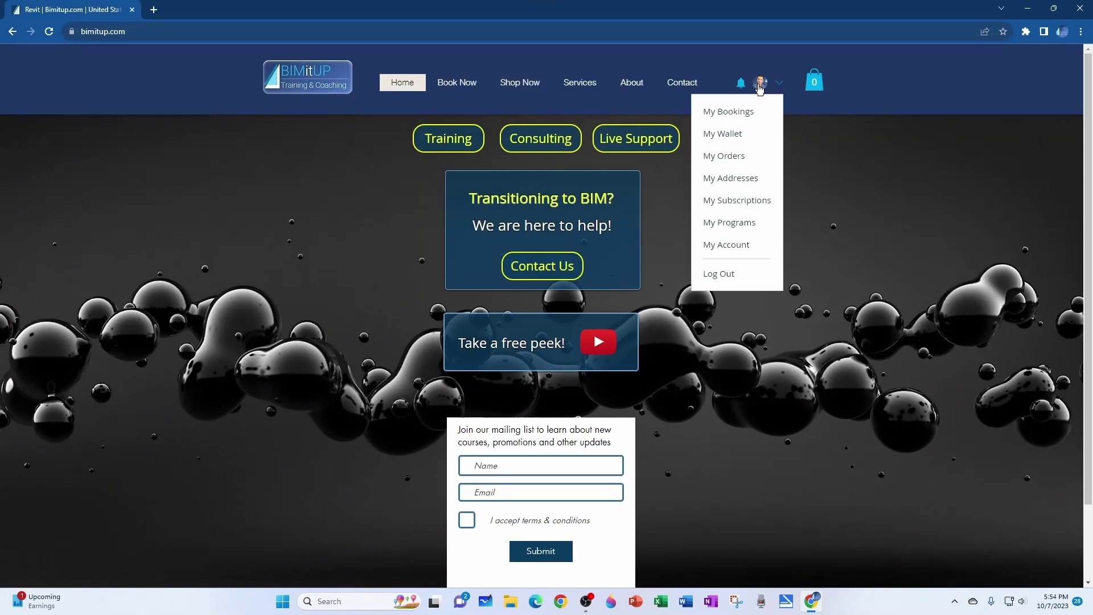
pyautogui.click(728, 223)
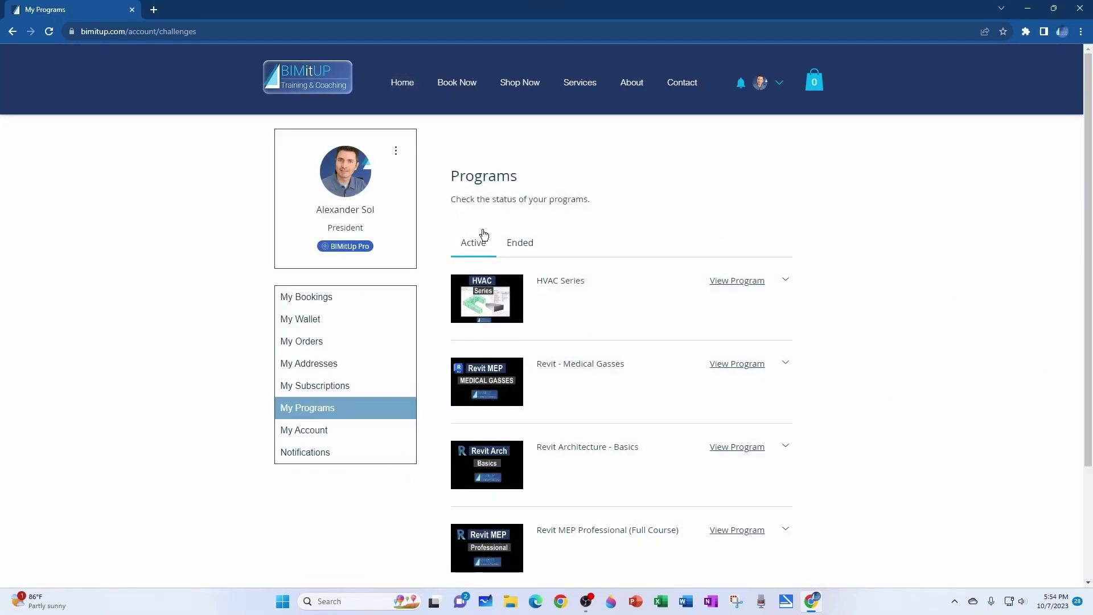
# Step: Show the Ended programs, then open the View Our Programs catalogue
pyautogui.scroll(-3, 467, 252)
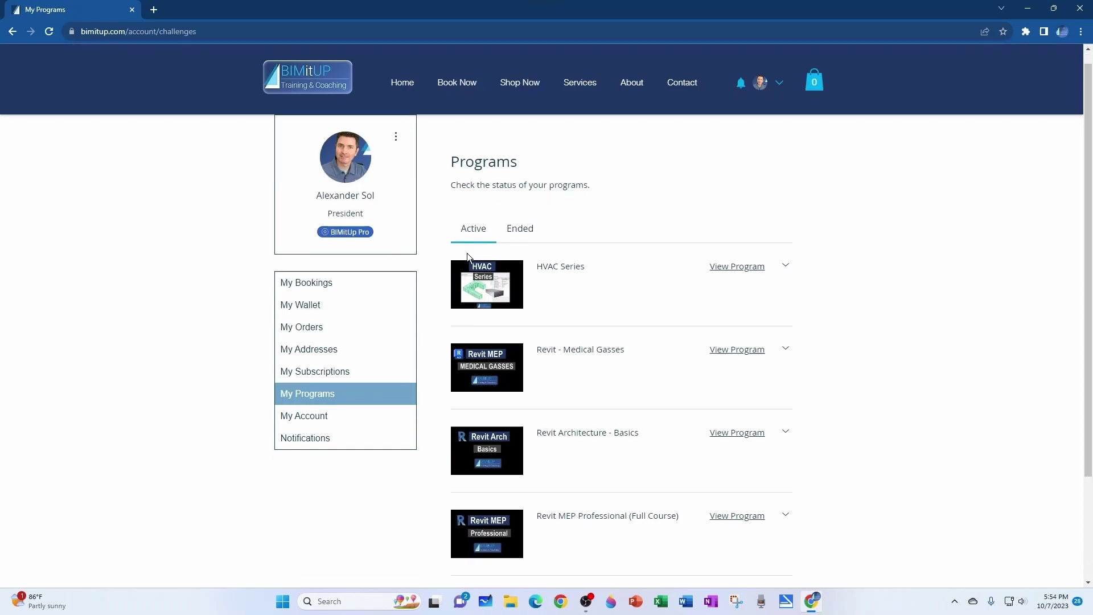
pyautogui.scroll(3, 471, 253)
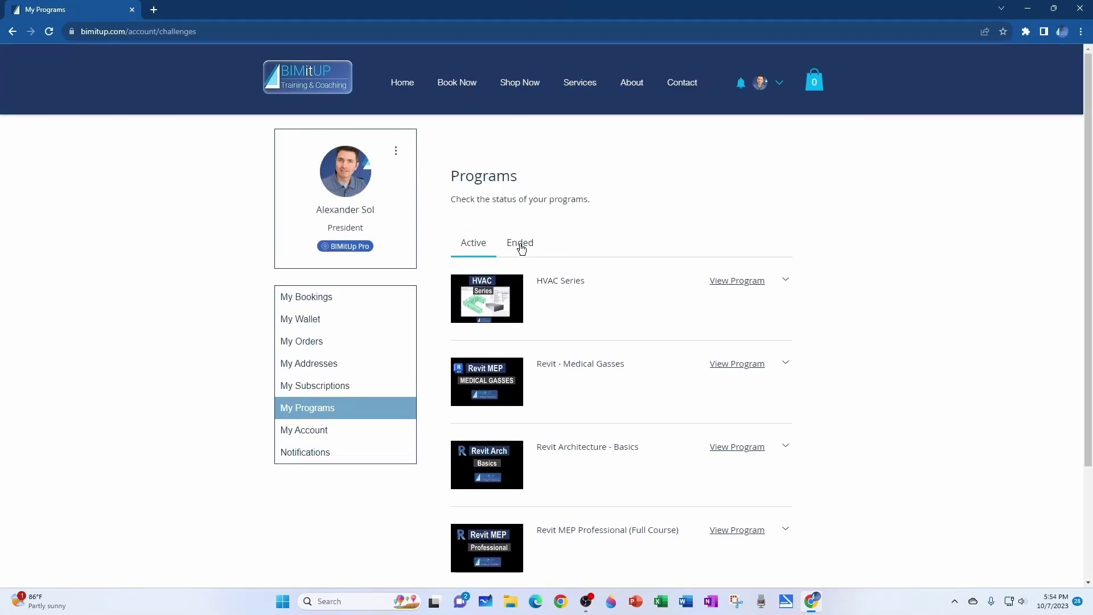
pyautogui.click(520, 244)
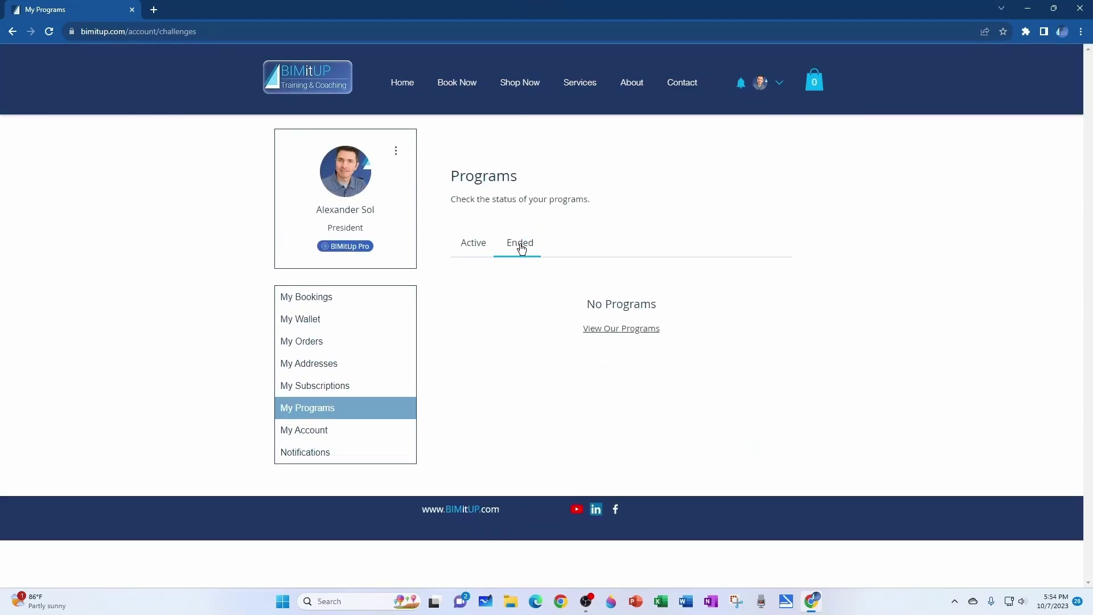
pyautogui.click(597, 333)
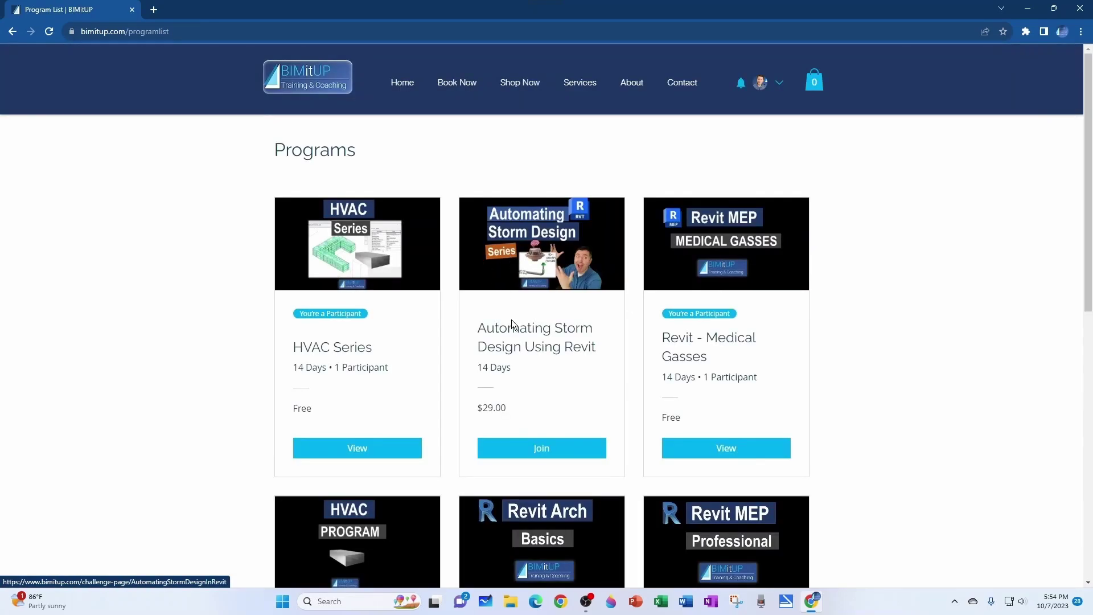